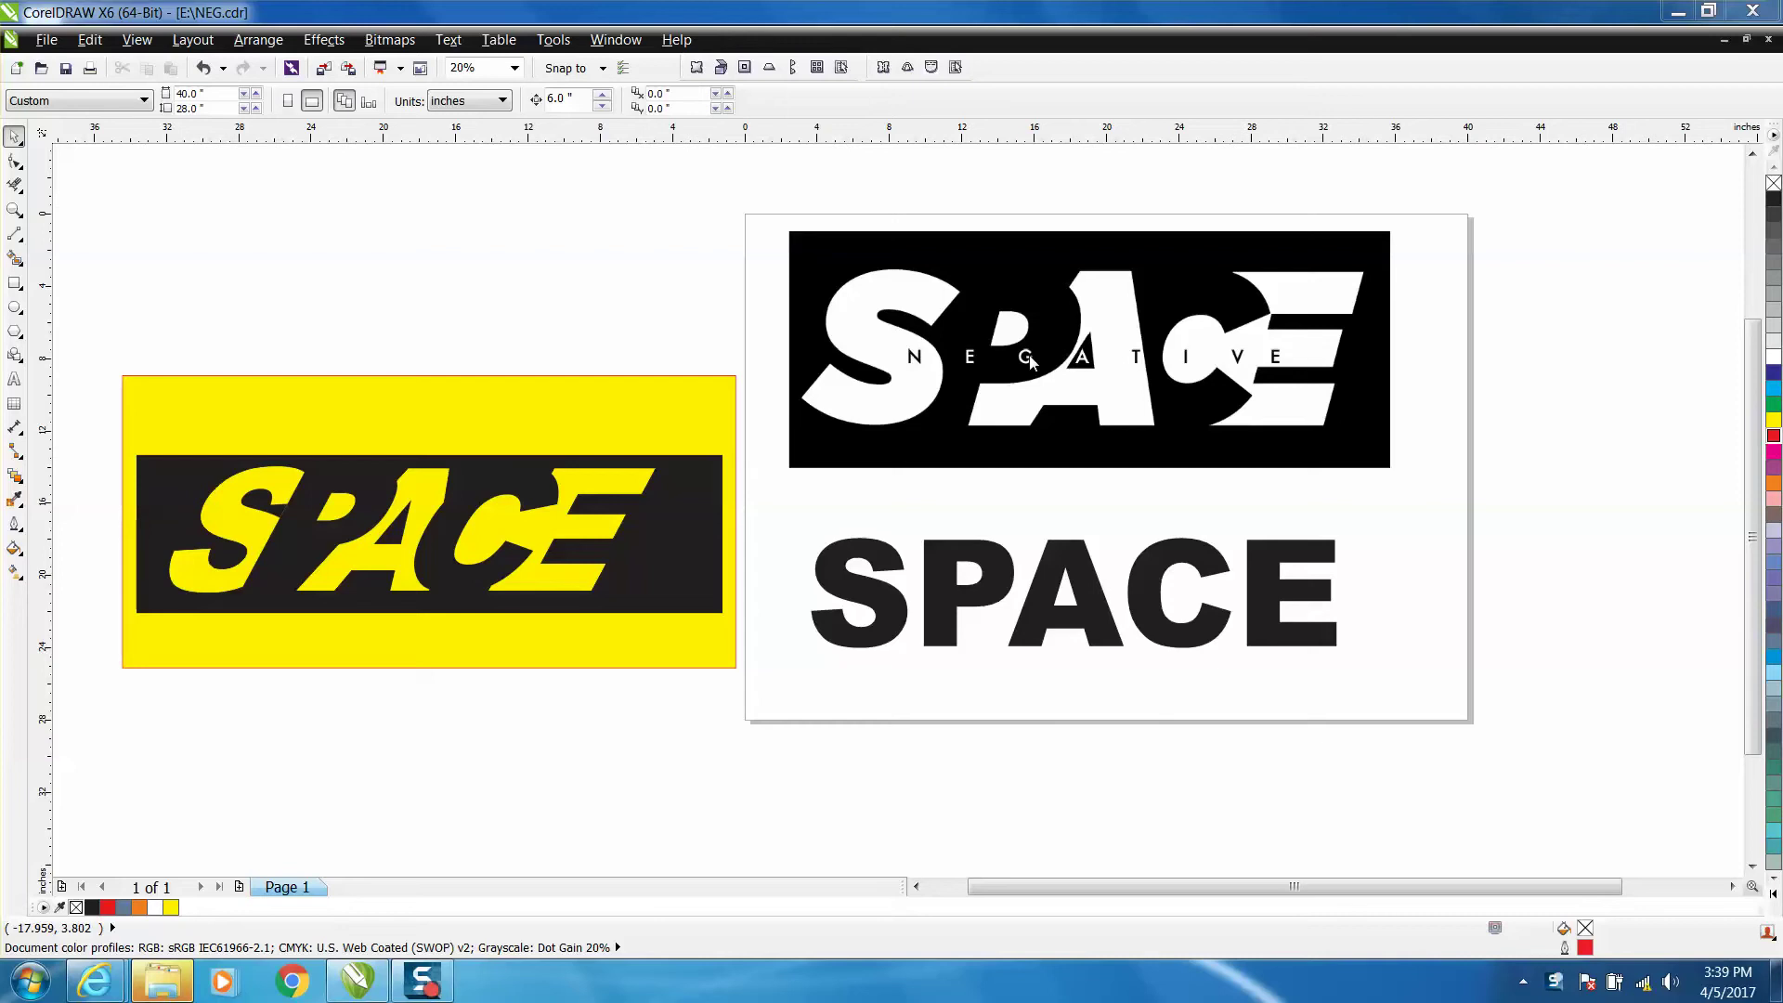
# Step: Select the lower black SPACE text and nudge it slightly up and to the right
pyautogui.click(1085, 596)
pyautogui.moveTo(1084, 596); pyautogui.dragTo(1092, 587)
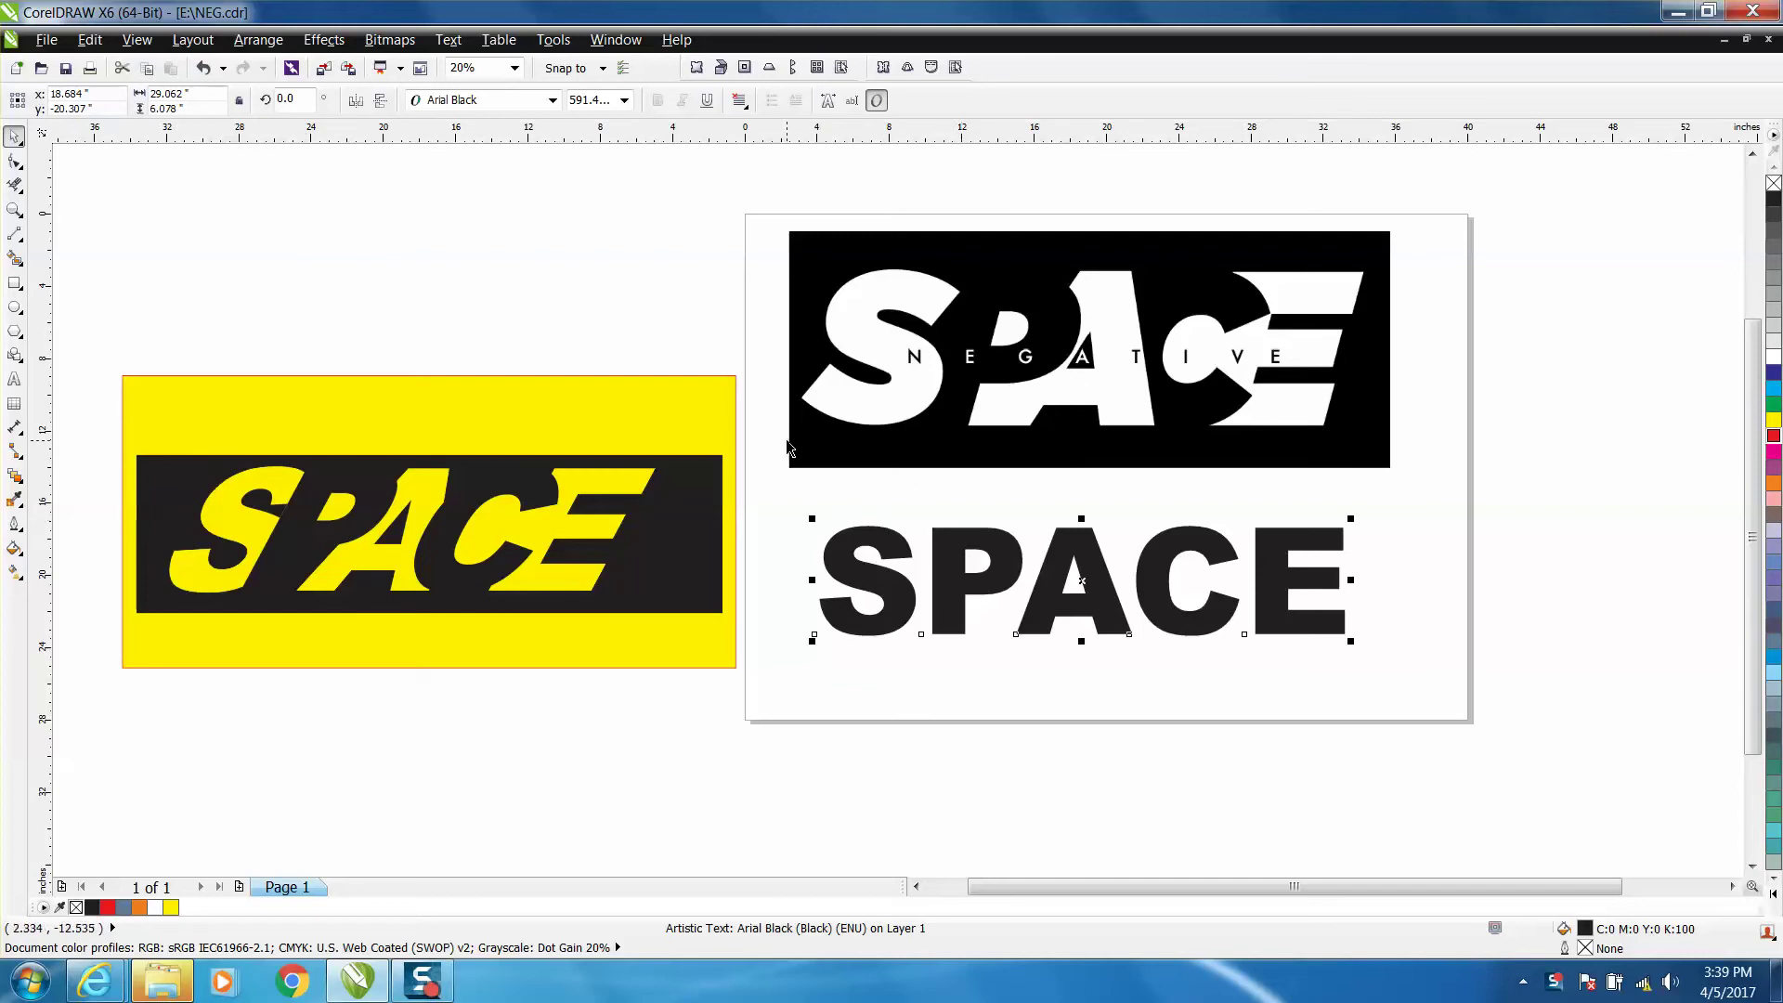
# Step: Give the SPACE text no fill and a red outline, then break it into separate letters with Ctrl+K
pyautogui.click(1774, 184)
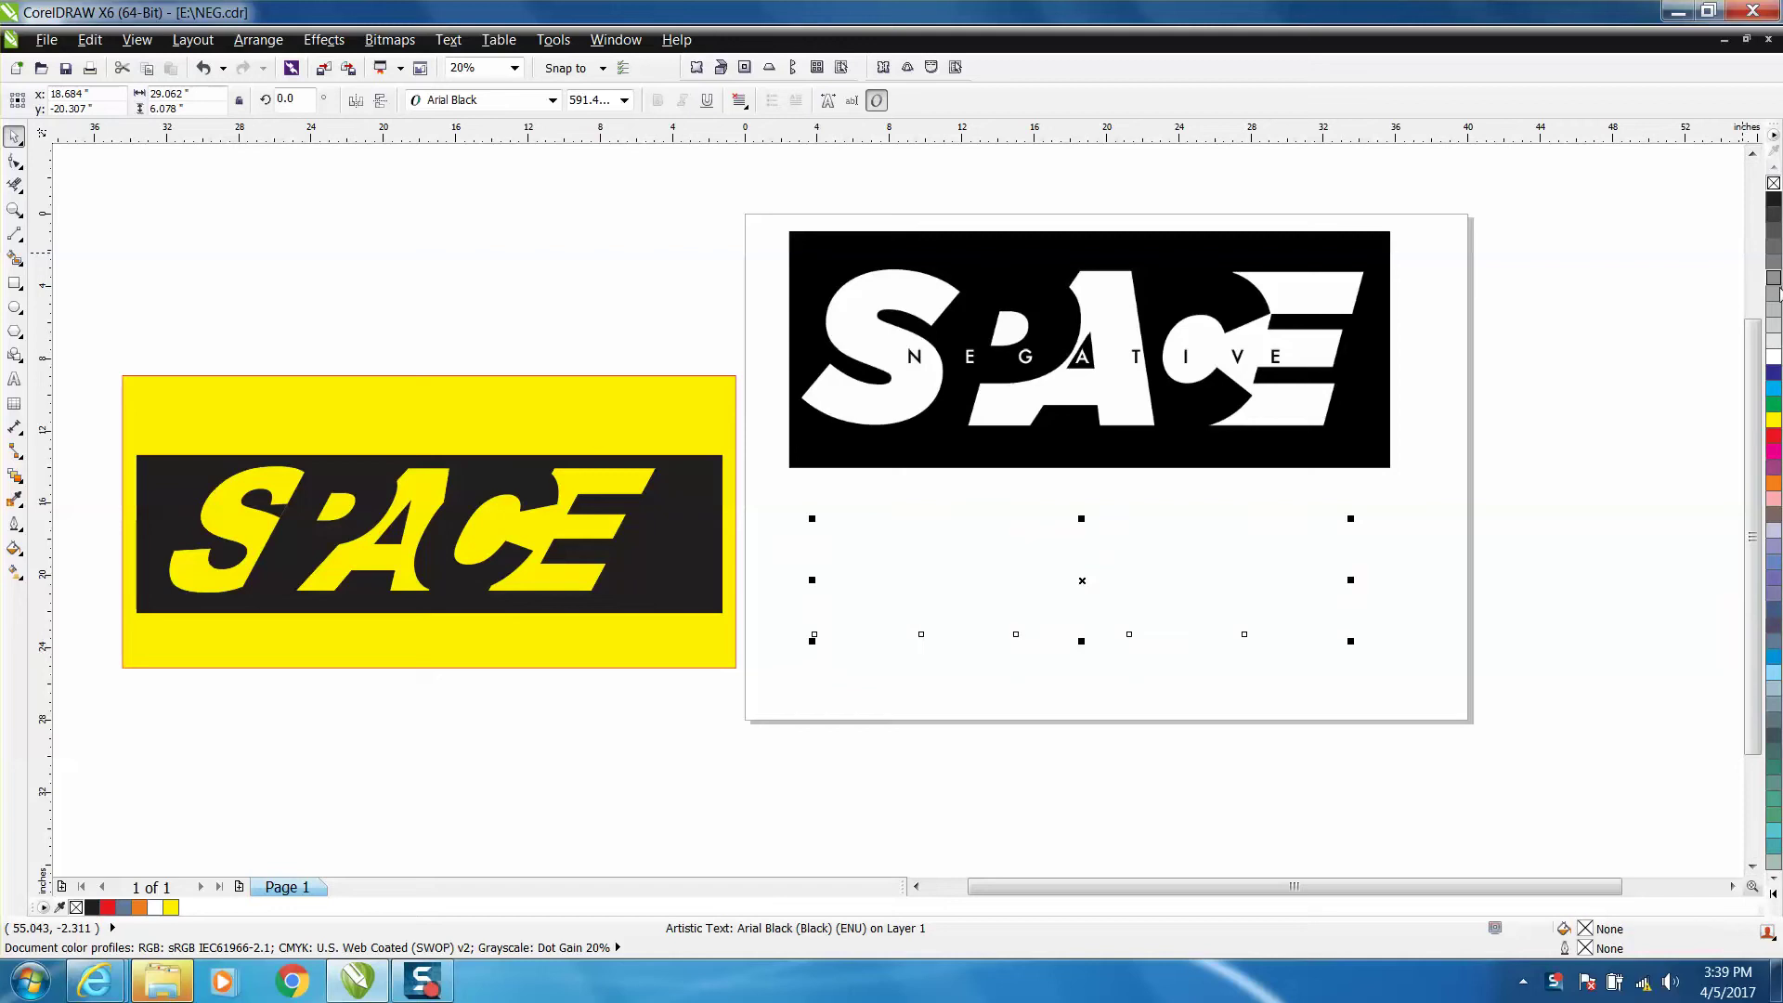
pyautogui.rightClick(1774, 439)
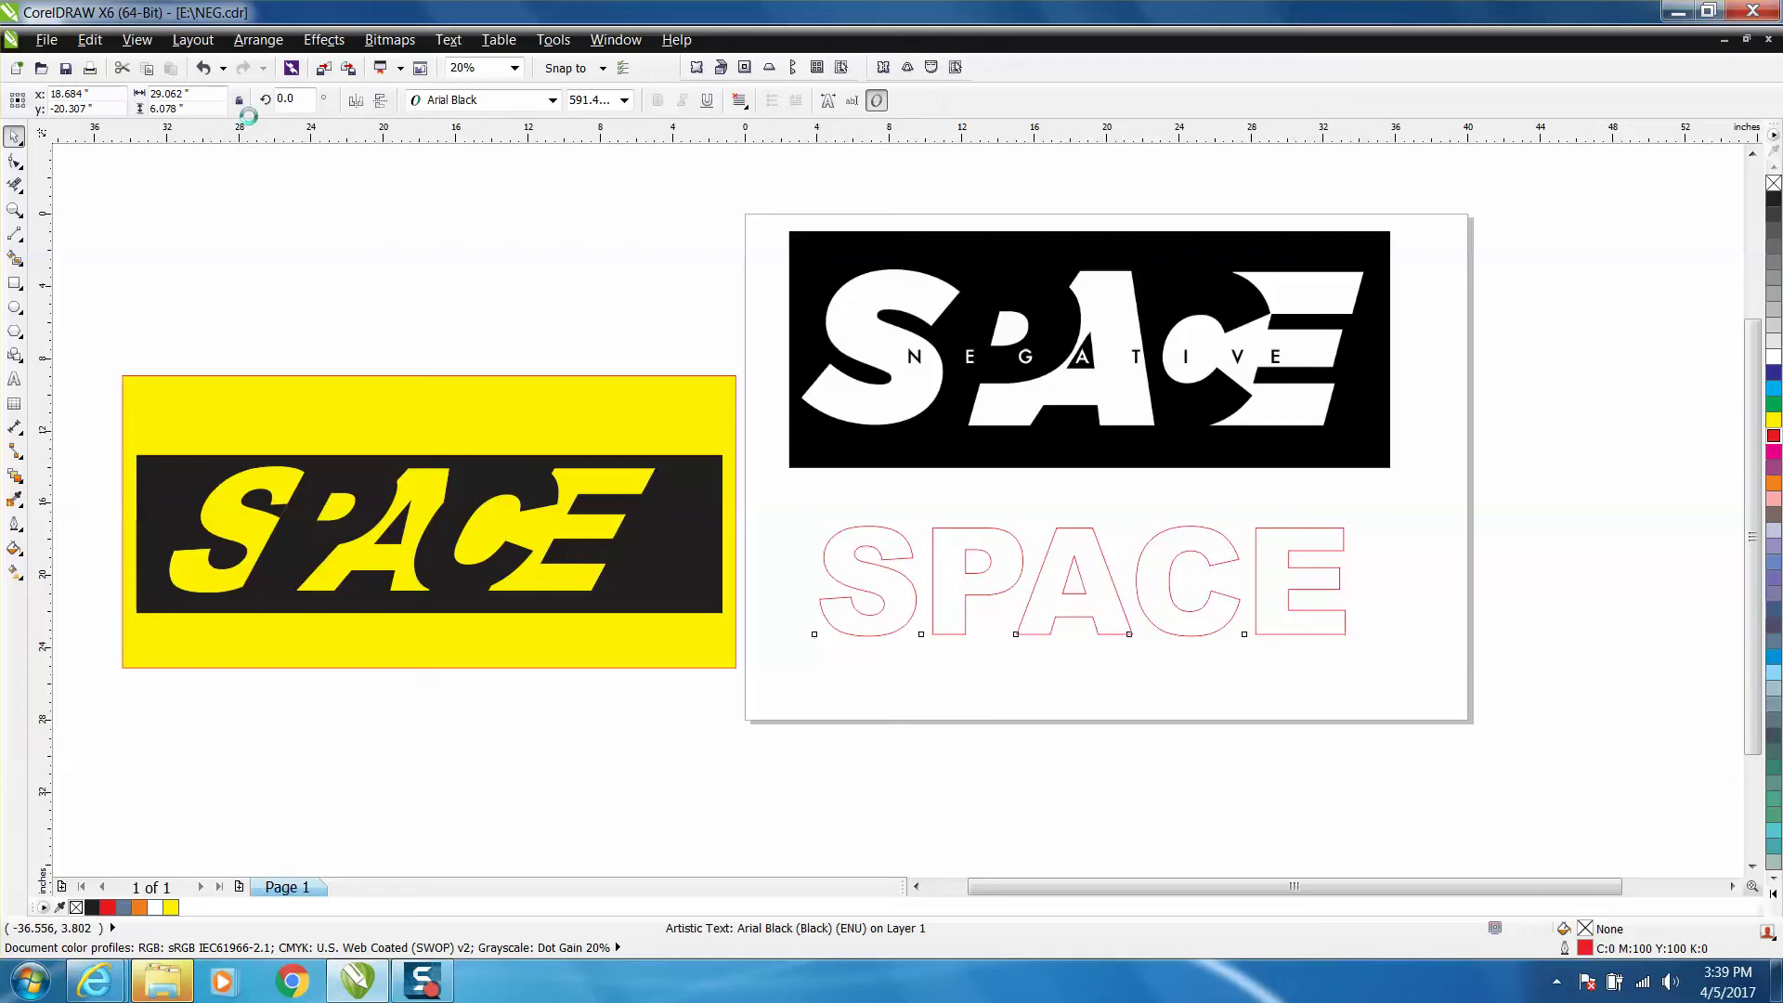
pyautogui.hotkey('ctrl', 'k')
pyautogui.click(702, 288)
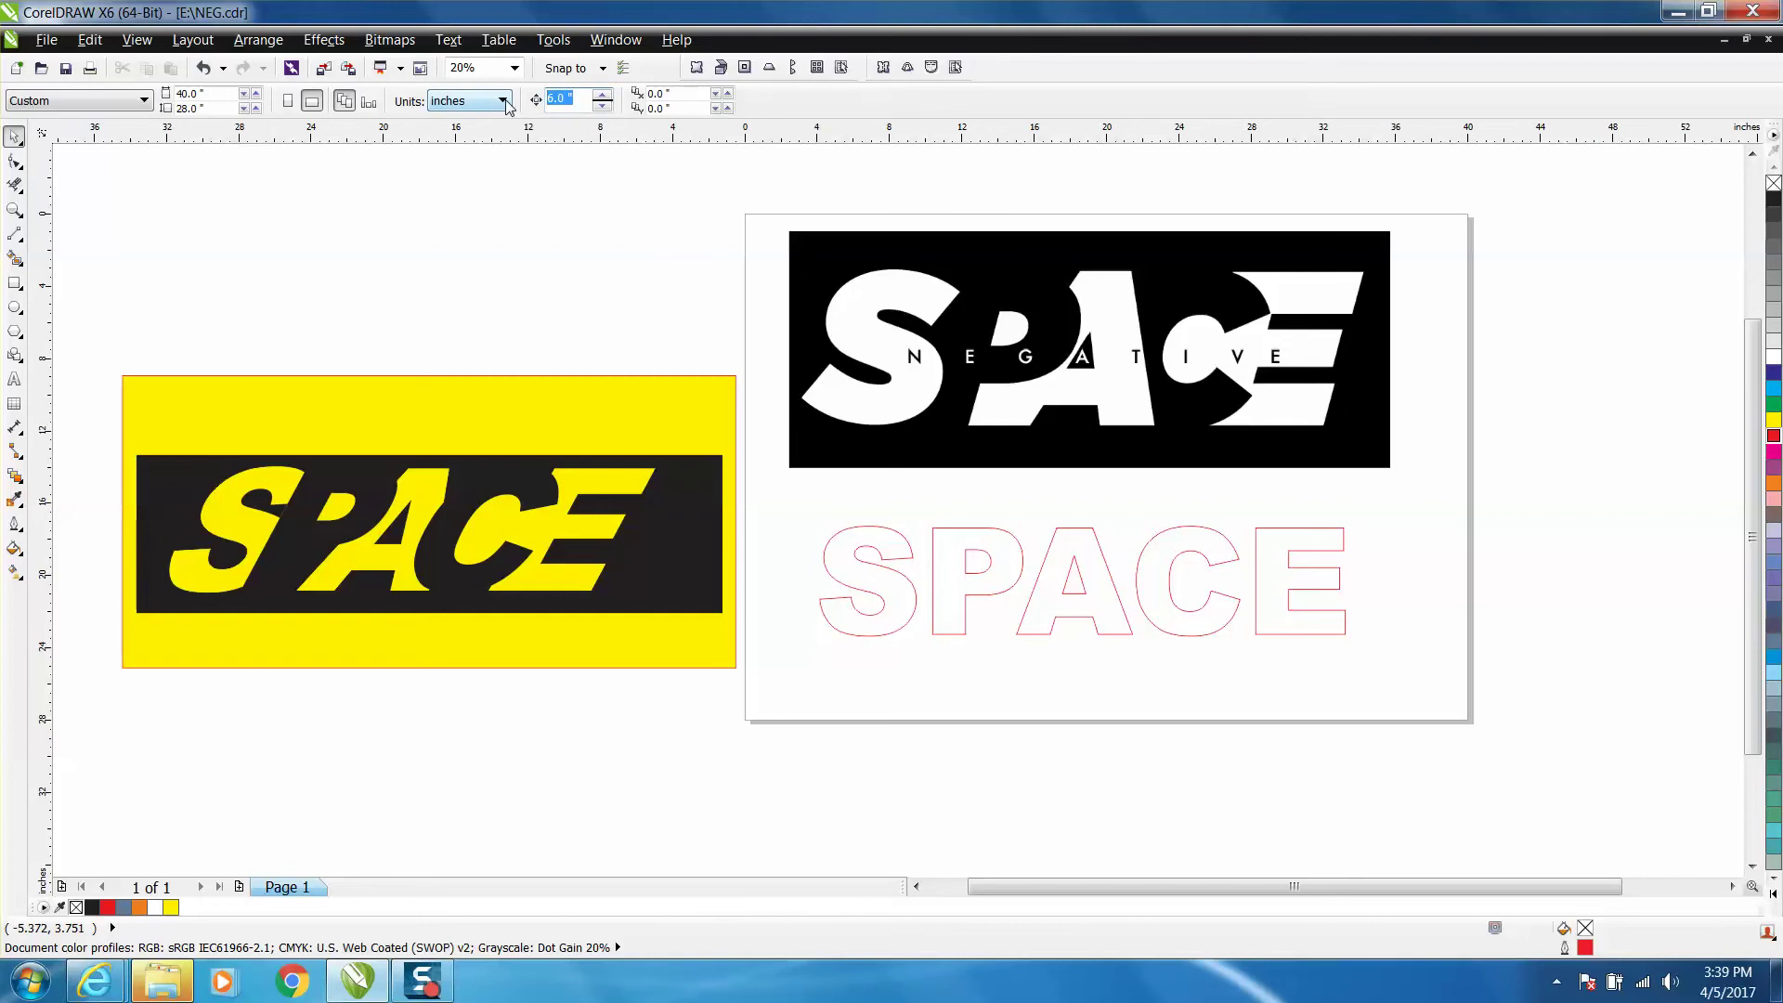
# Step: Set nudge distance to 0.25 inch, nudge the S right then back left, and marquee-select all five letters
pyautogui.press('BackSpace')
pyautogui.click(906, 550)
pyautogui.press('Right')
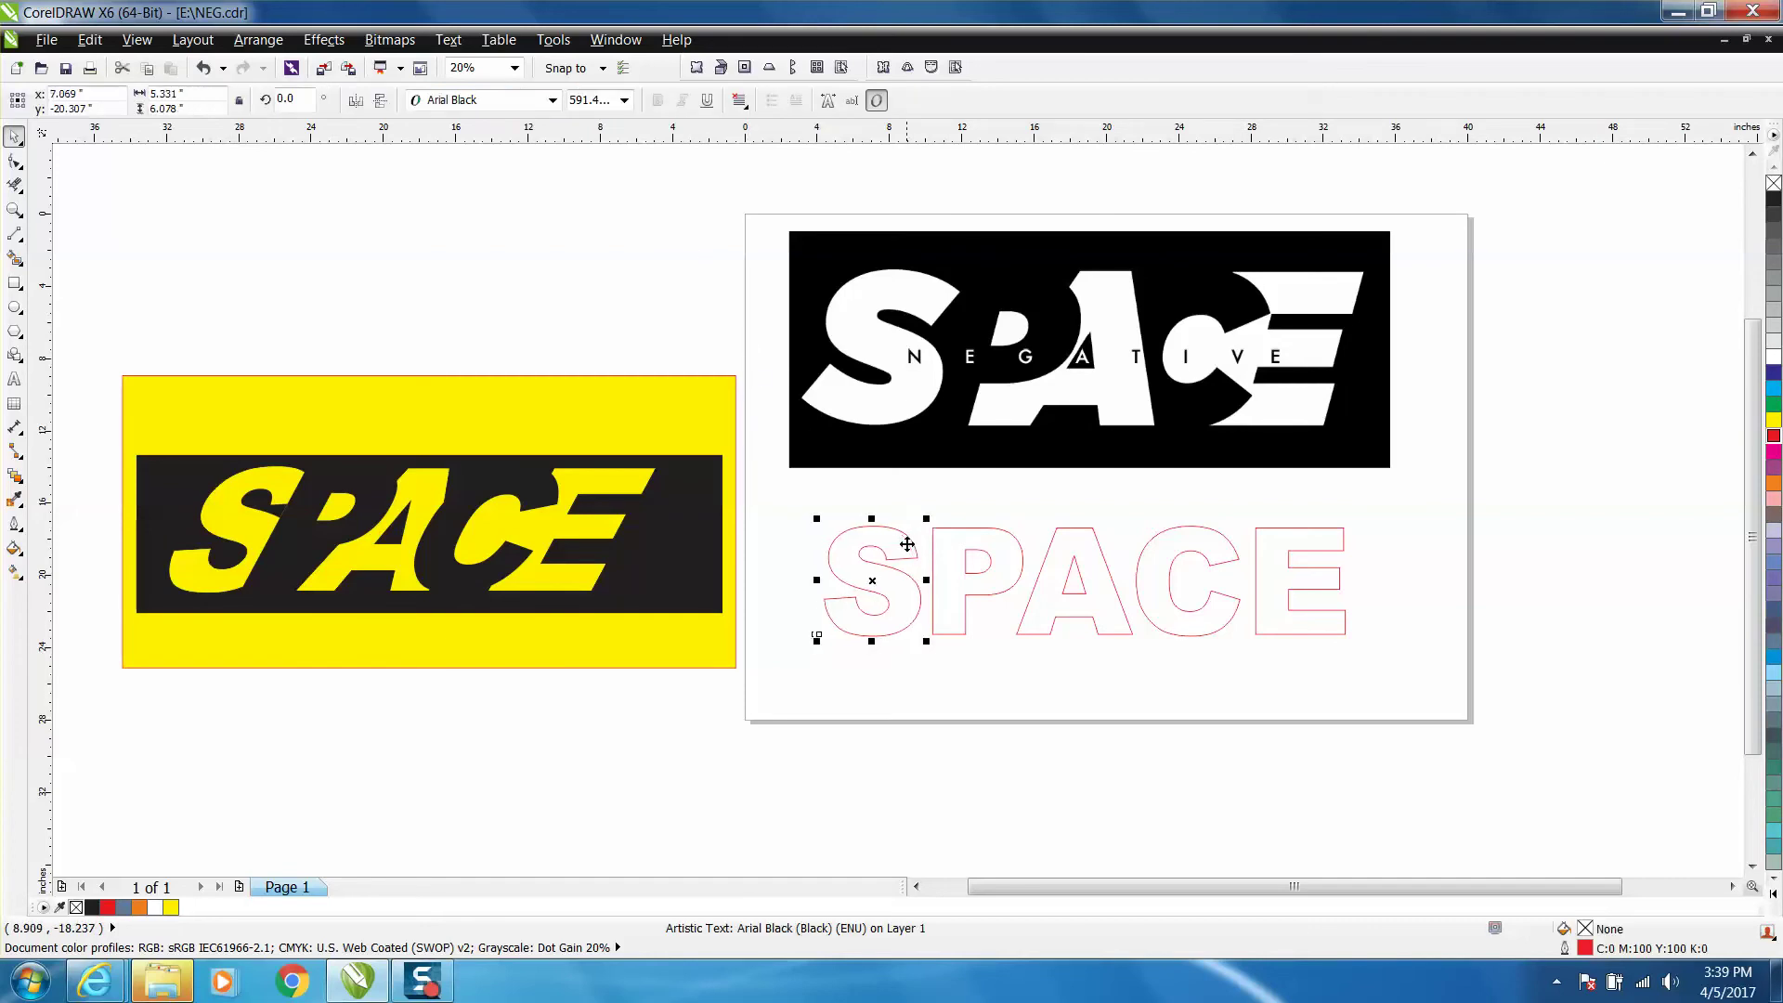
pyautogui.press('Right')
pyautogui.press('Right')
pyautogui.press('Right')
pyautogui.press('Right')
pyautogui.press('Right')
pyautogui.press('Right')
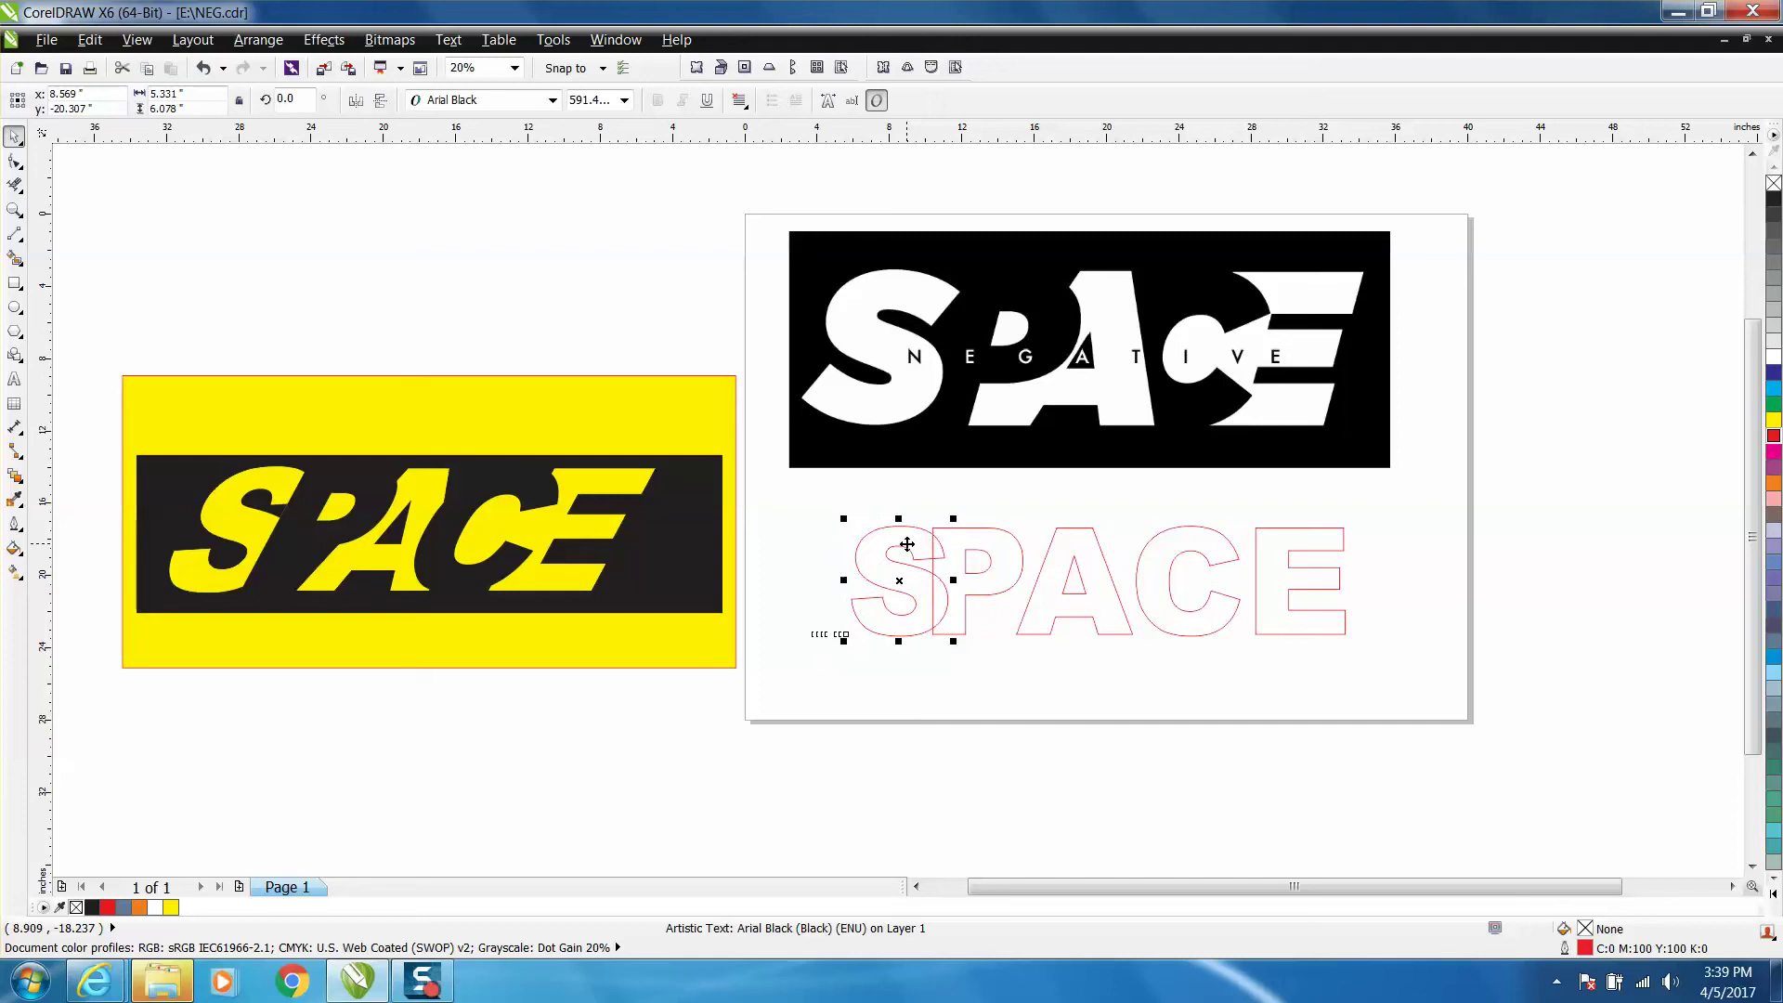
pyautogui.press('Left')
pyautogui.press('Left')
pyautogui.press('Left')
pyautogui.press('Left')
pyautogui.press('Left')
pyautogui.press('Left')
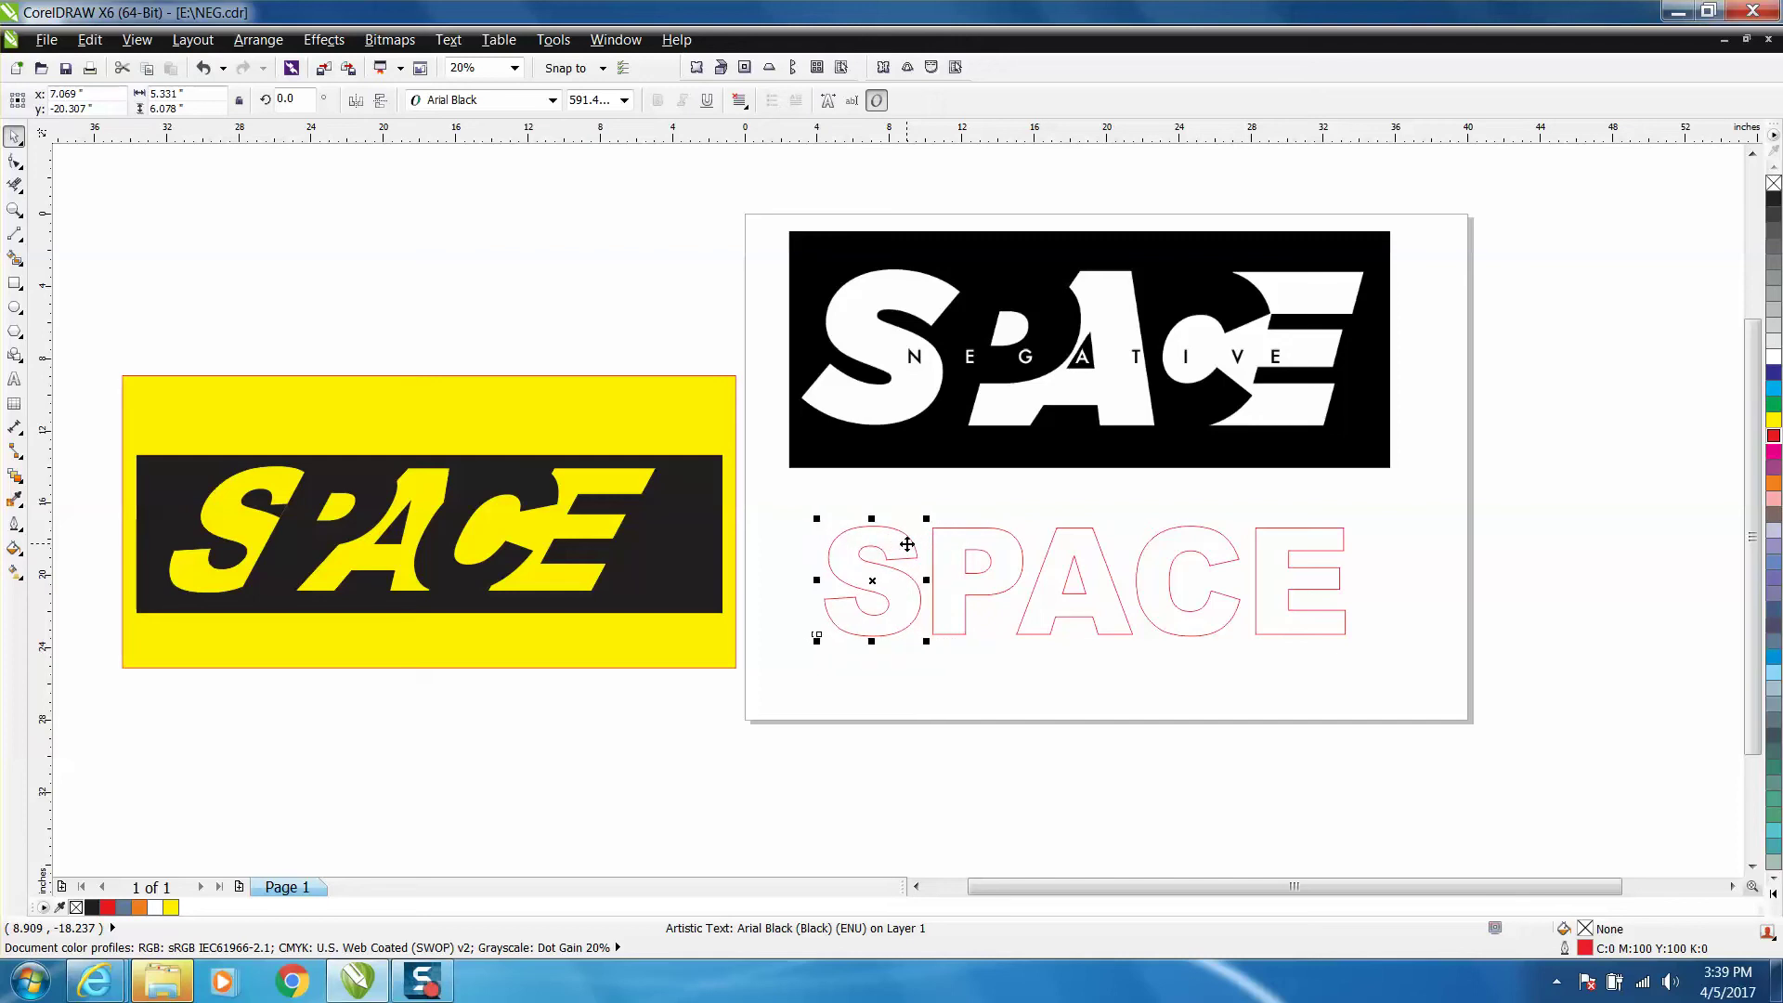
pyautogui.press('Left')
pyautogui.press('Left')
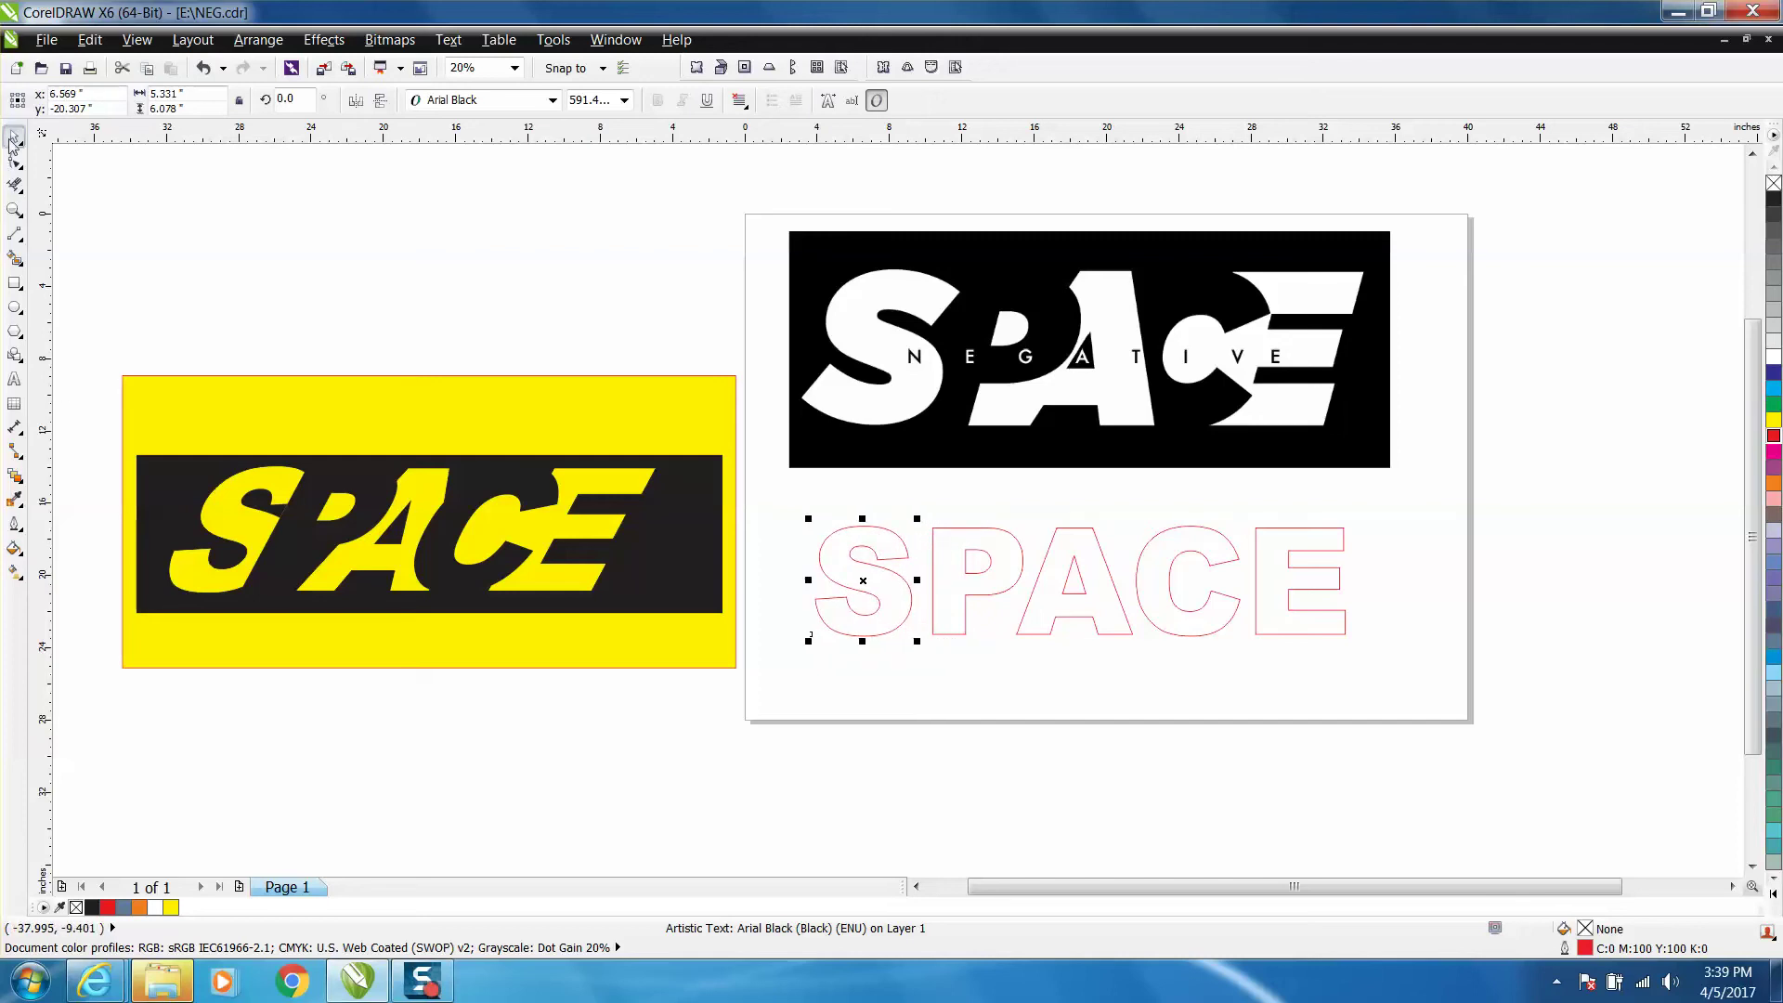
pyautogui.moveTo(772, 491); pyautogui.dragTo(1486, 701)
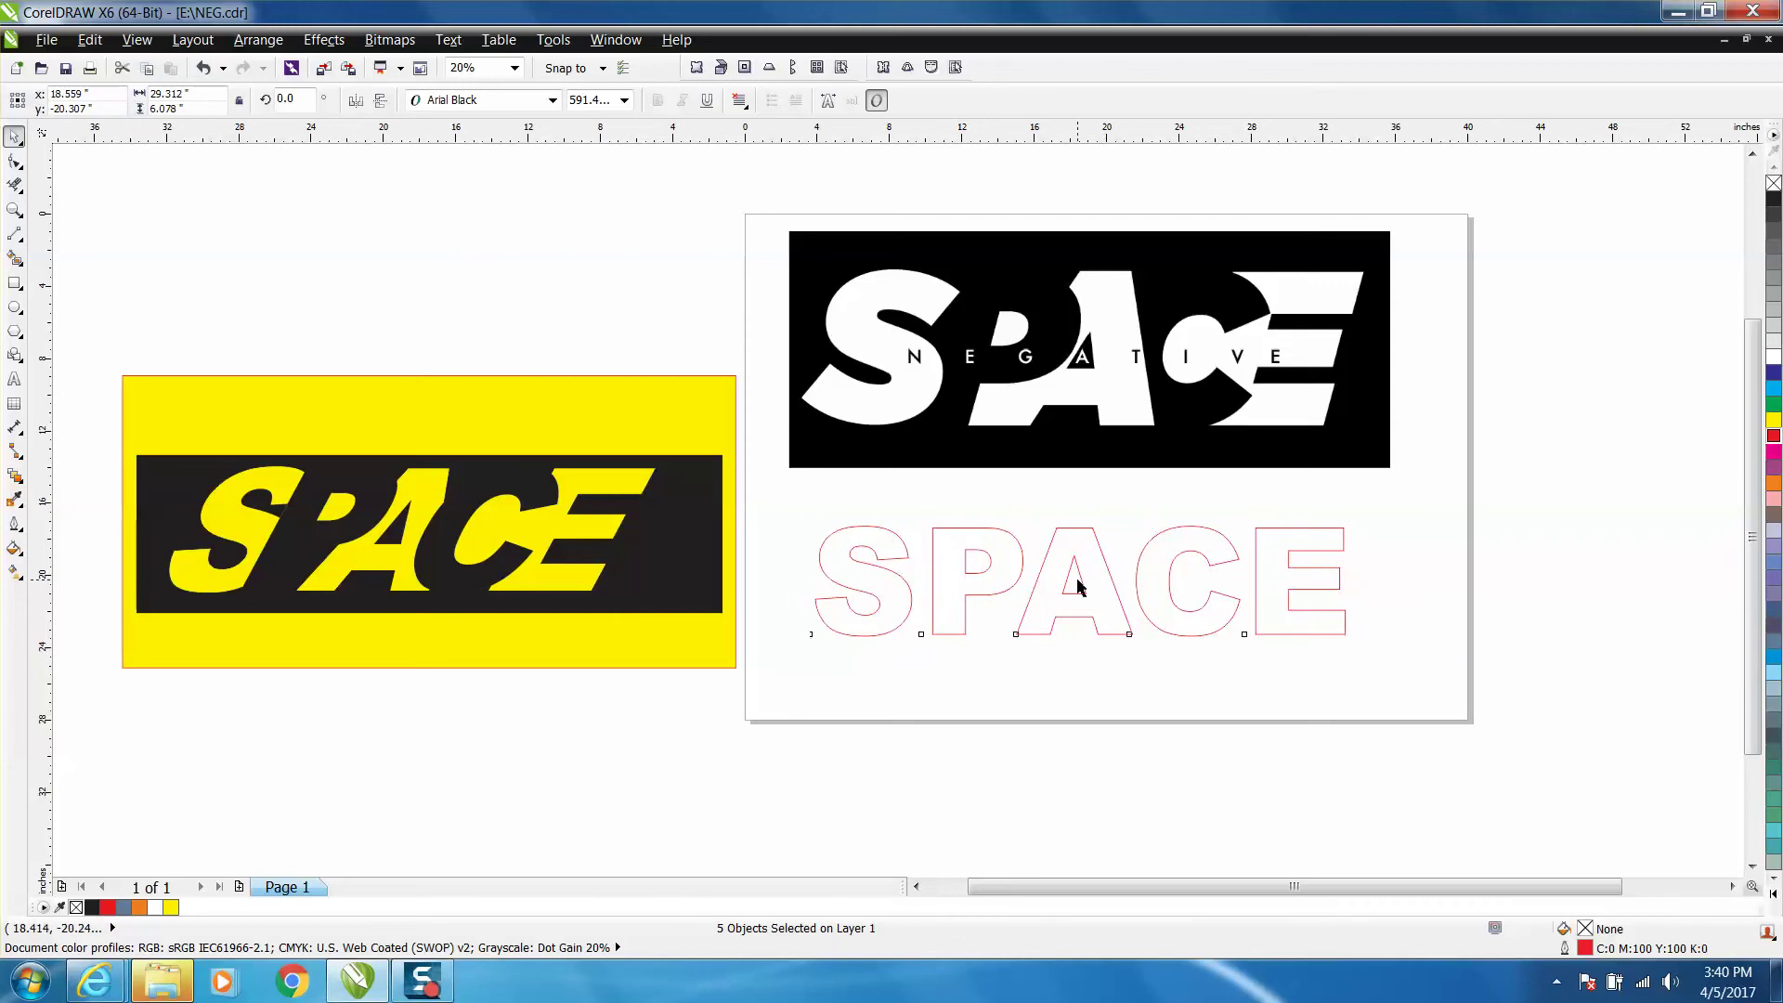
# Step: Skew the selected SPACE outlines to the right so the word reads as italic
pyautogui.moveTo(1082, 518); pyautogui.dragTo(1156, 519)
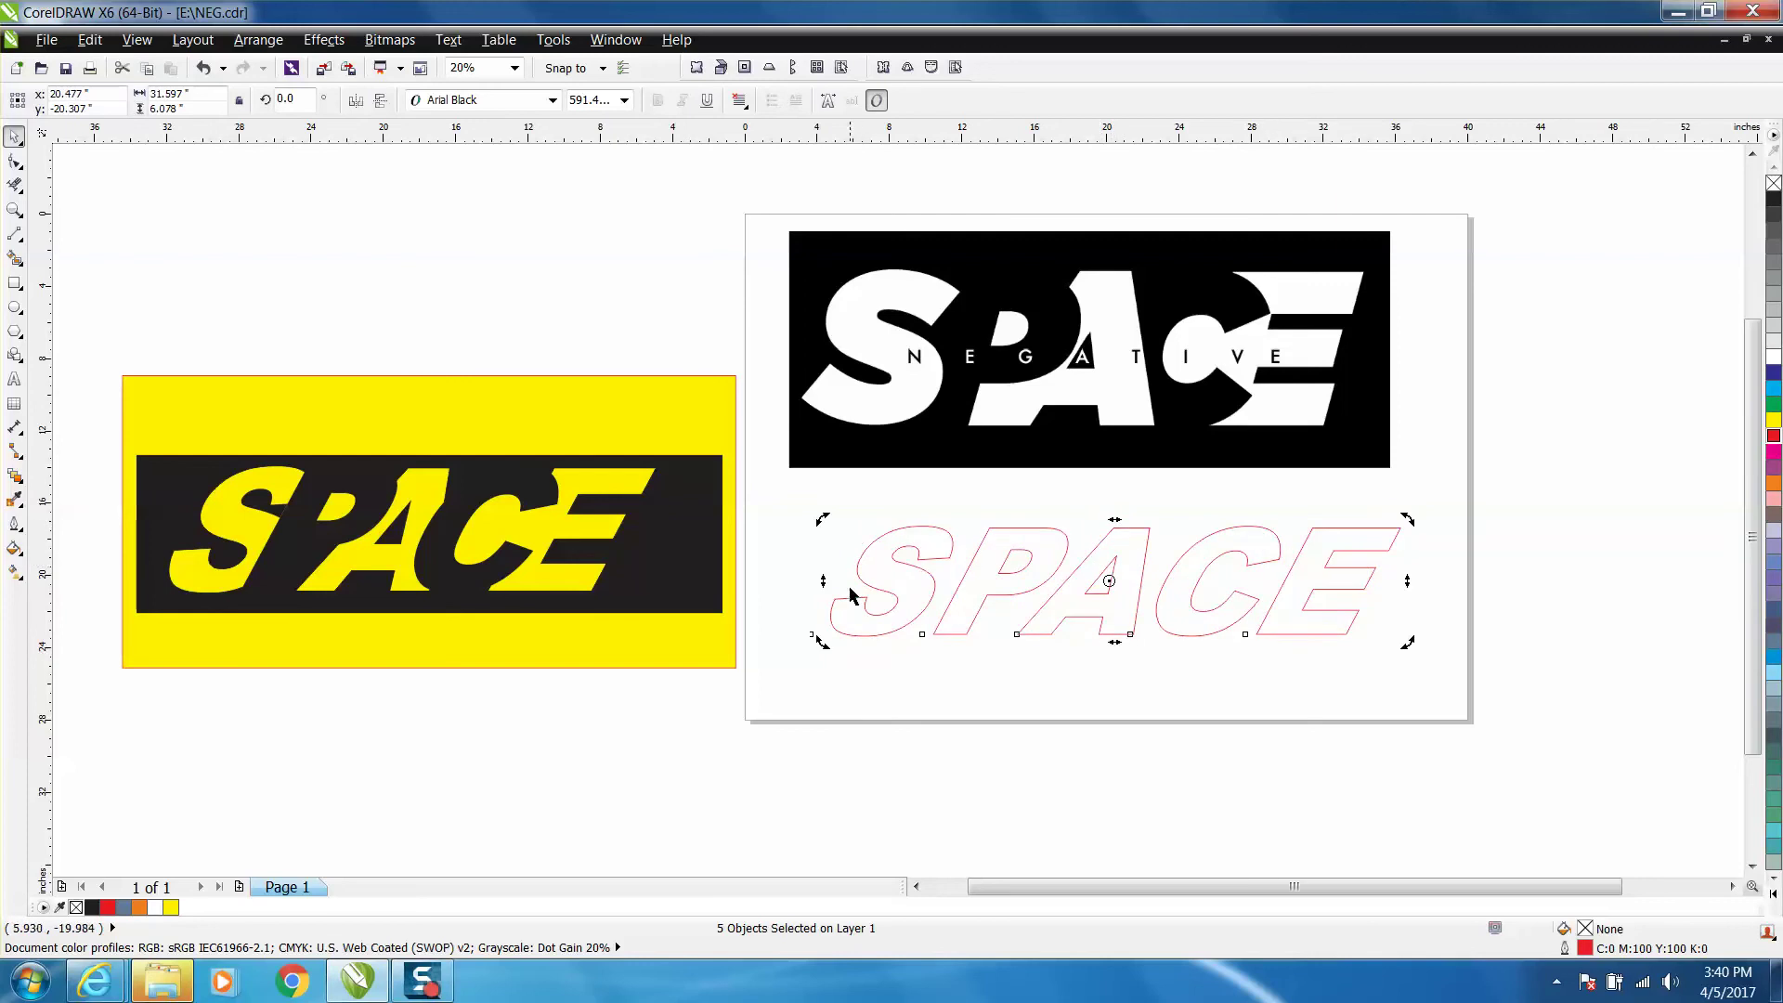
pyautogui.click(901, 642)
# Step: Nudge the S right and the P left until the two letters overlap
pyautogui.click(899, 630)
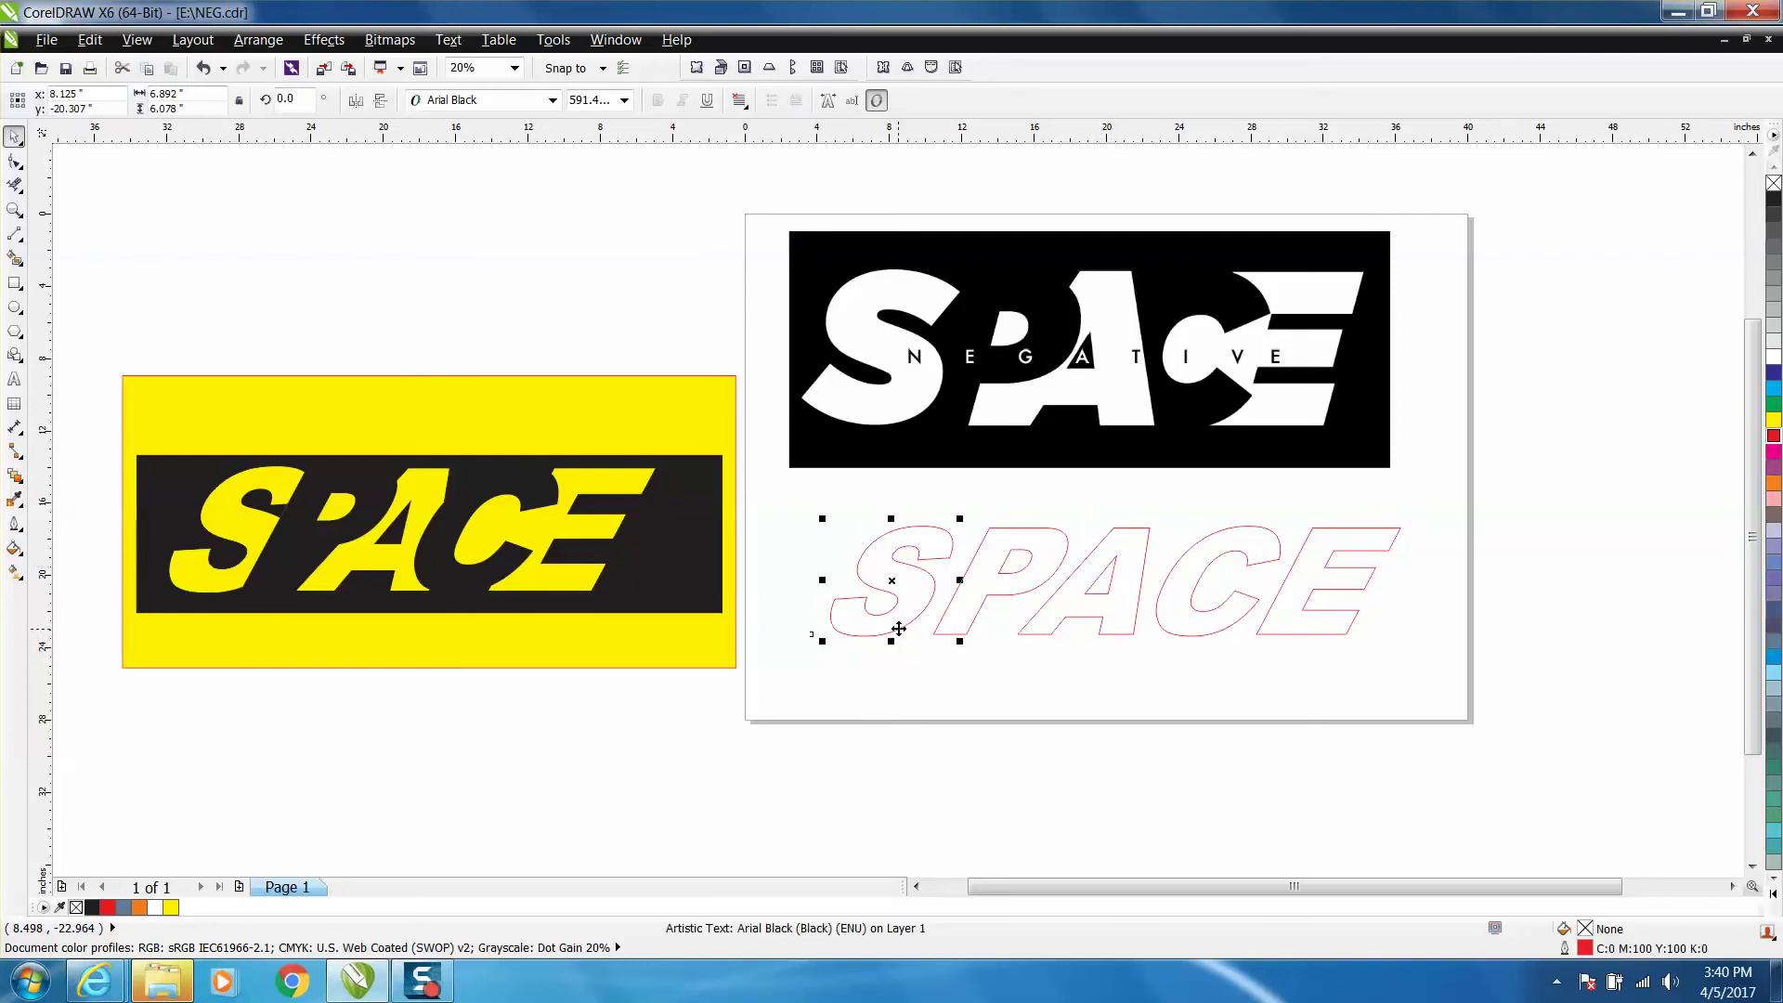
pyautogui.press('Right')
pyautogui.press('Right')
pyautogui.press('Right')
pyautogui.press('Right')
pyautogui.press('Right')
pyautogui.press('Right')
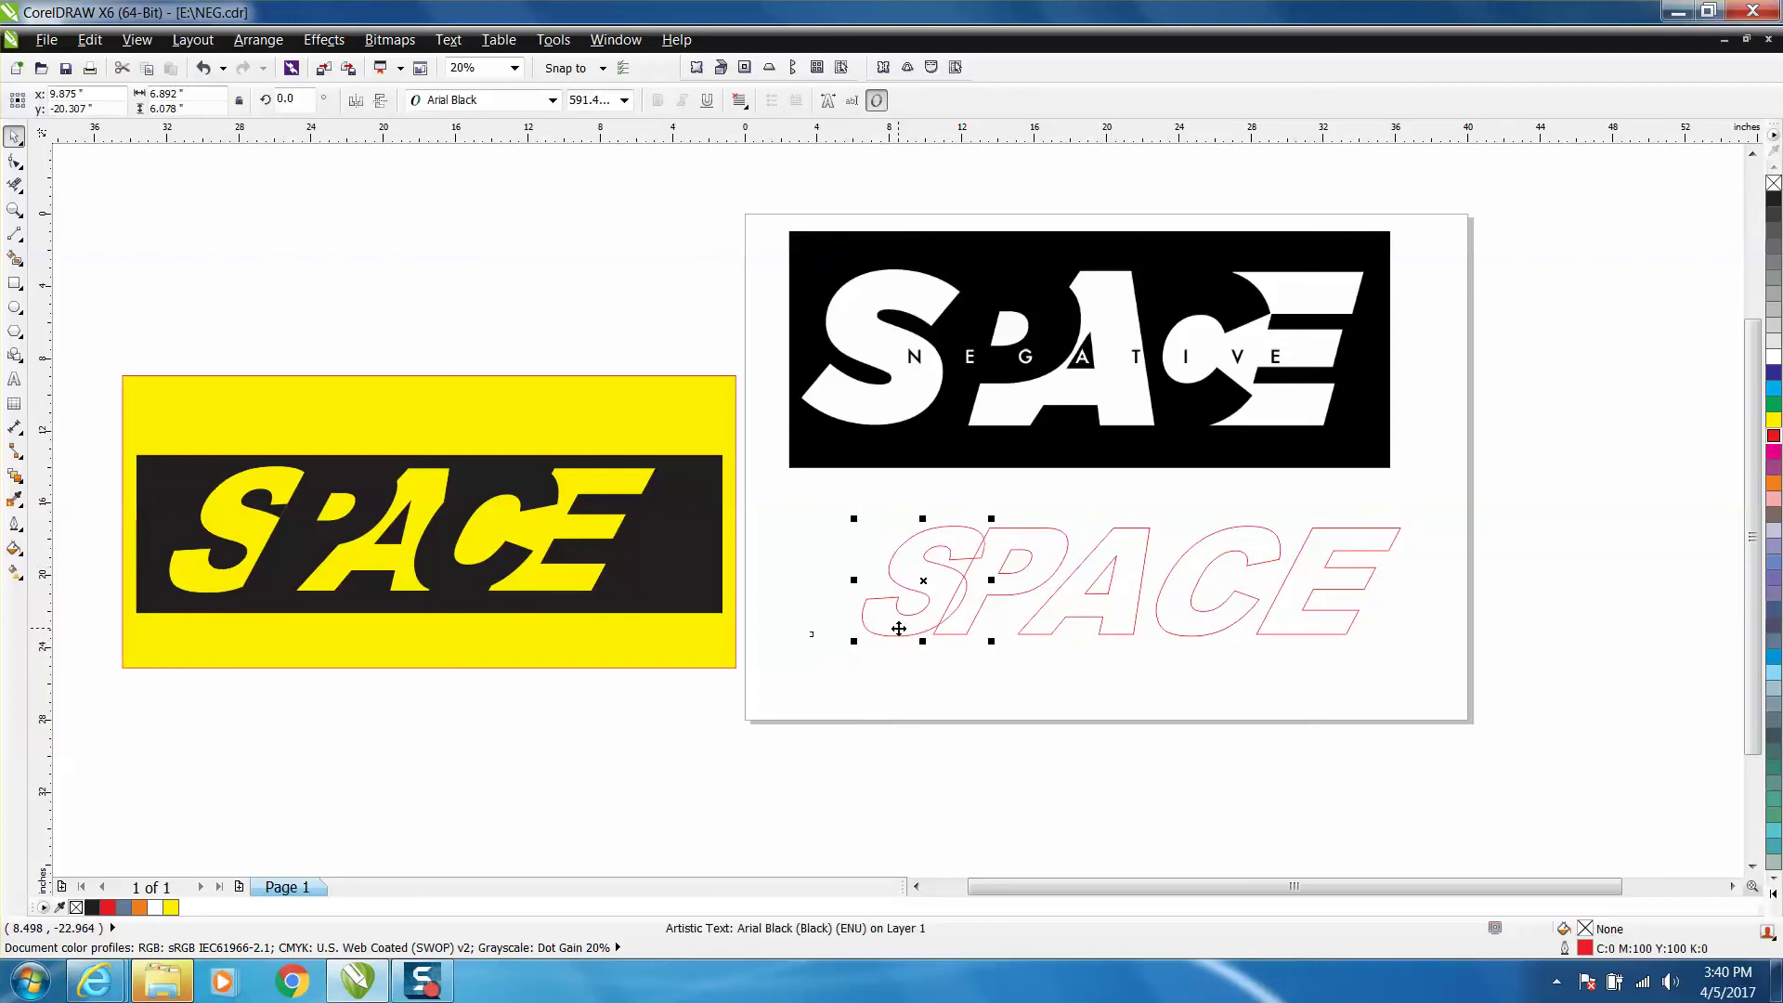
pyautogui.press('Right')
pyautogui.press('Right')
pyautogui.press('Right')
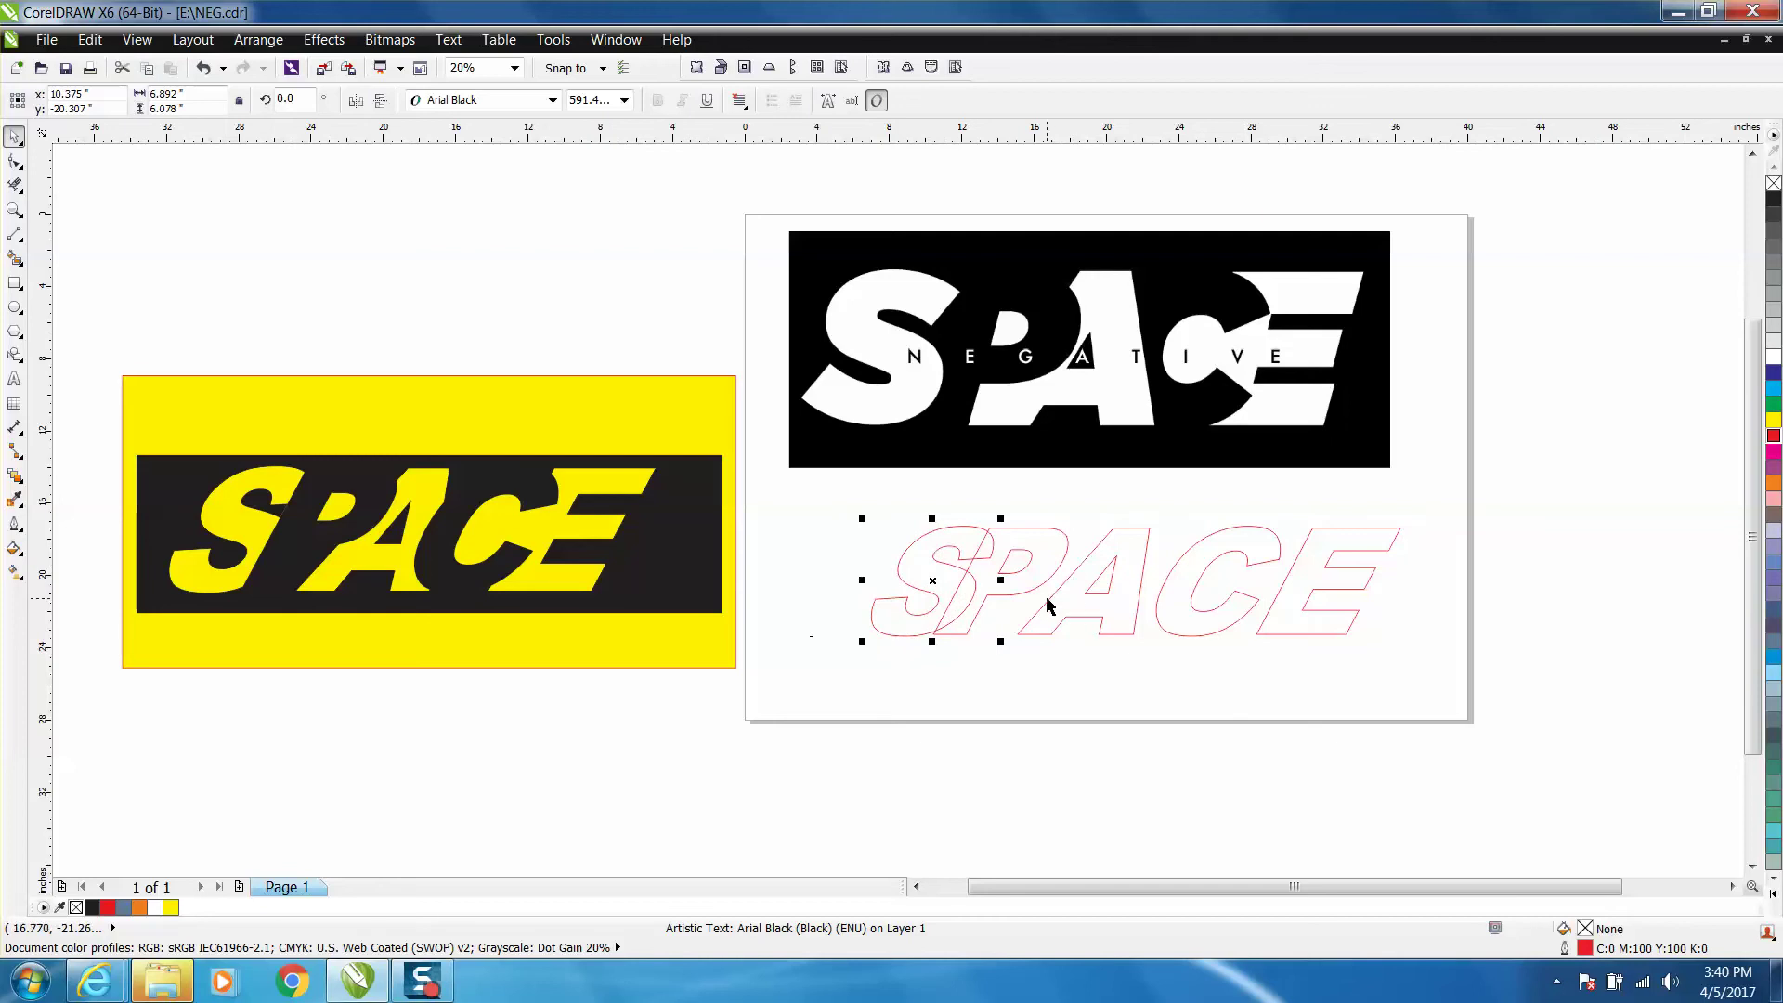
pyautogui.click(1049, 601)
pyautogui.press('Left')
pyautogui.press('Left')
pyautogui.press('Left')
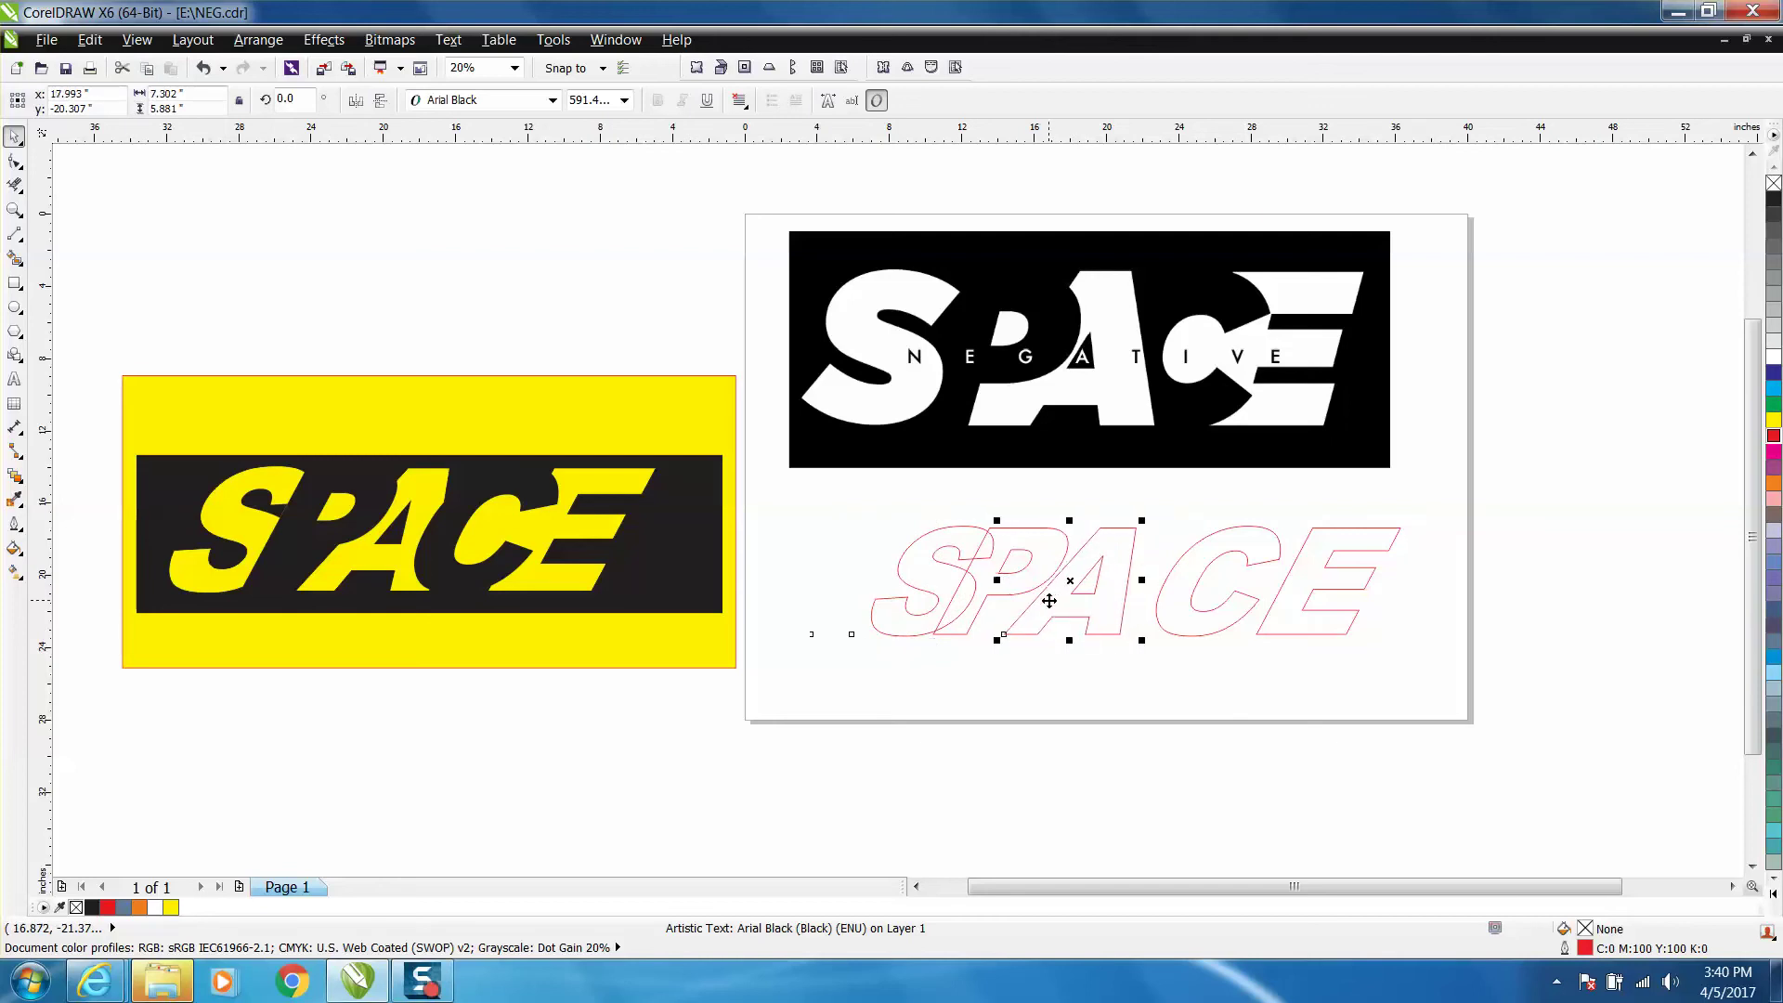
pyautogui.press('Left')
pyautogui.press('Left')
pyautogui.press('Left')
pyautogui.press('Left')
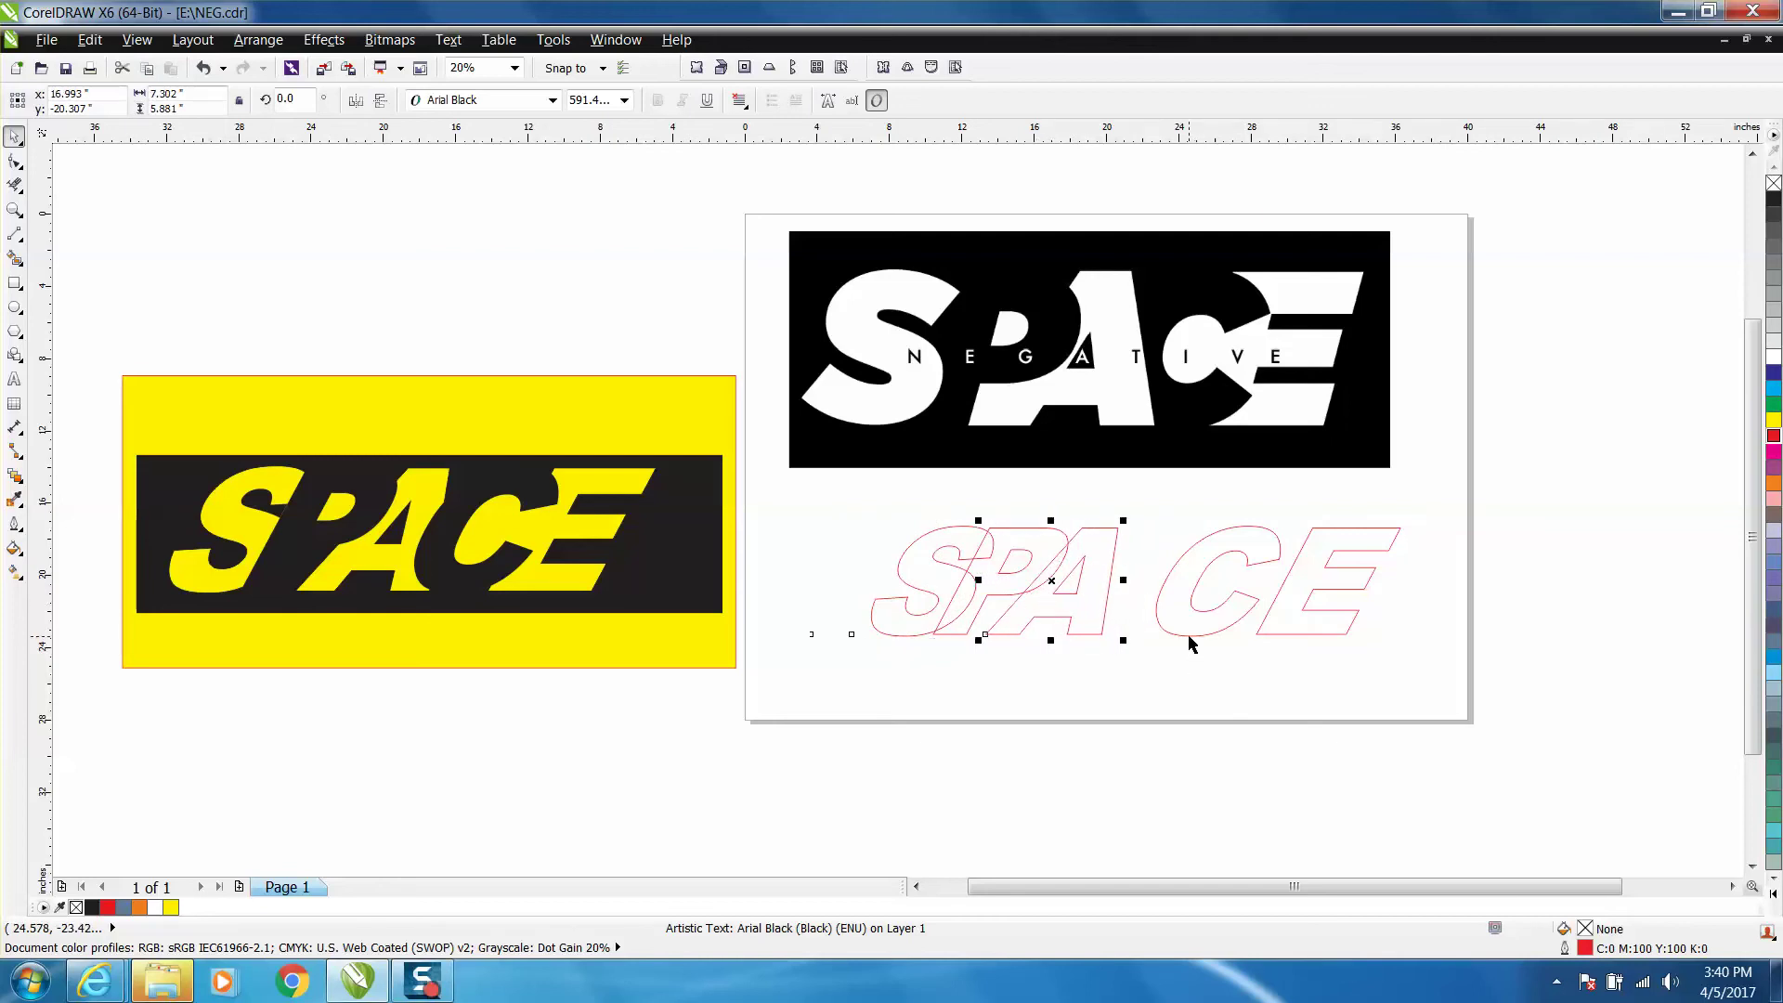
# Step: Nudge the C left over the A and the E left against the C
pyautogui.click(1193, 635)
pyautogui.press('Left')
pyautogui.press('Left')
pyautogui.press('Left')
pyautogui.press('Left')
pyautogui.press('Left')
pyautogui.press('Left')
pyautogui.press('Left')
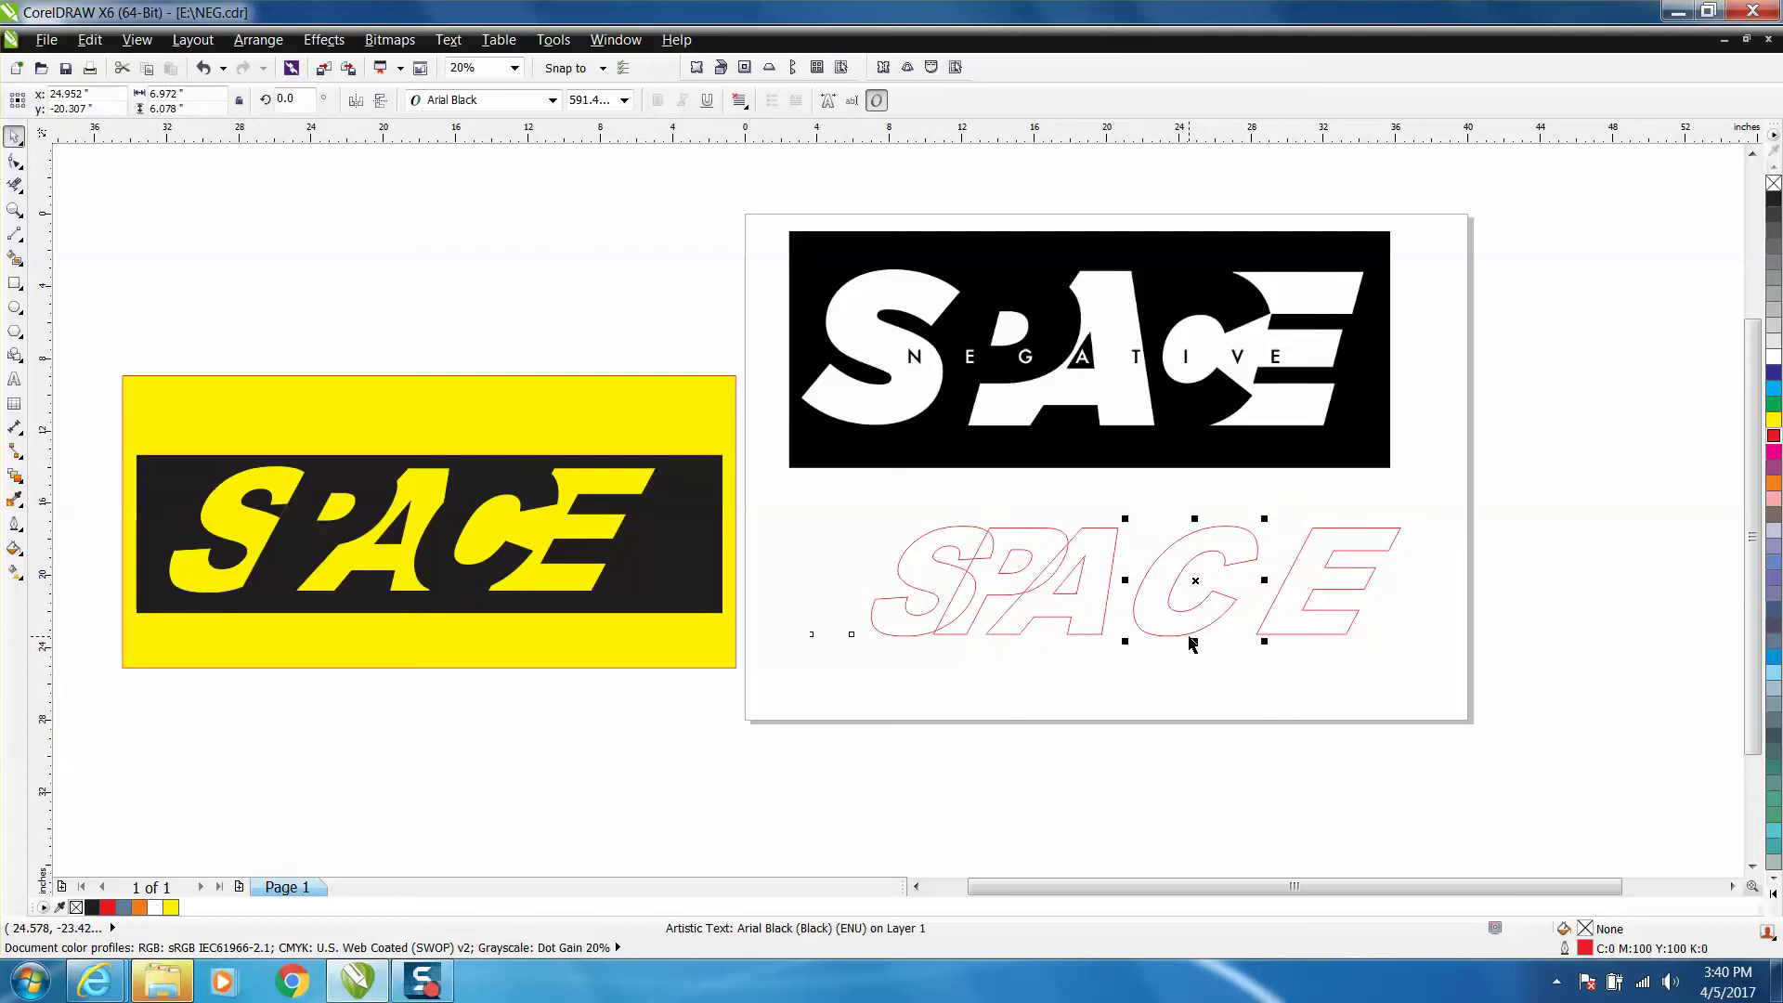
pyautogui.press('Left')
pyautogui.press('Left')
pyautogui.press('Left')
pyautogui.press('Left')
pyautogui.press('Left')
pyautogui.press('Left')
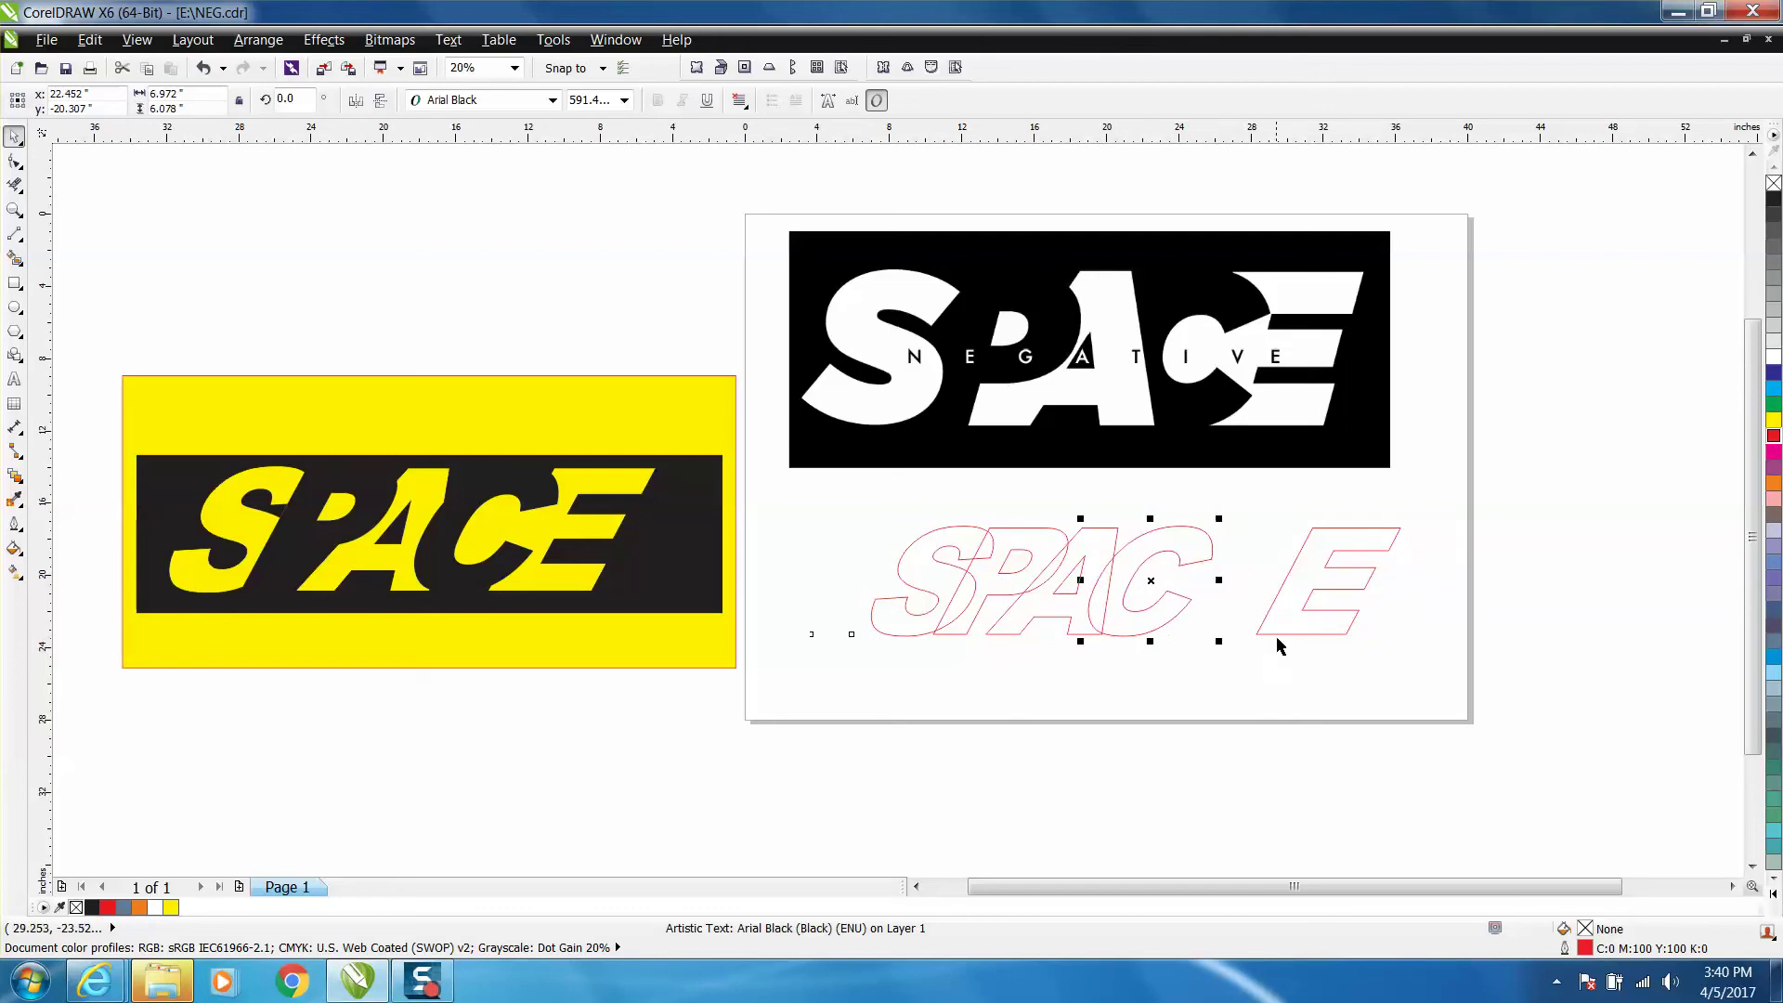
pyautogui.click(1285, 639)
pyautogui.press('Left')
pyautogui.press('Left')
pyautogui.press('Left')
pyautogui.press('Left')
pyautogui.press('Left')
pyautogui.press('Left')
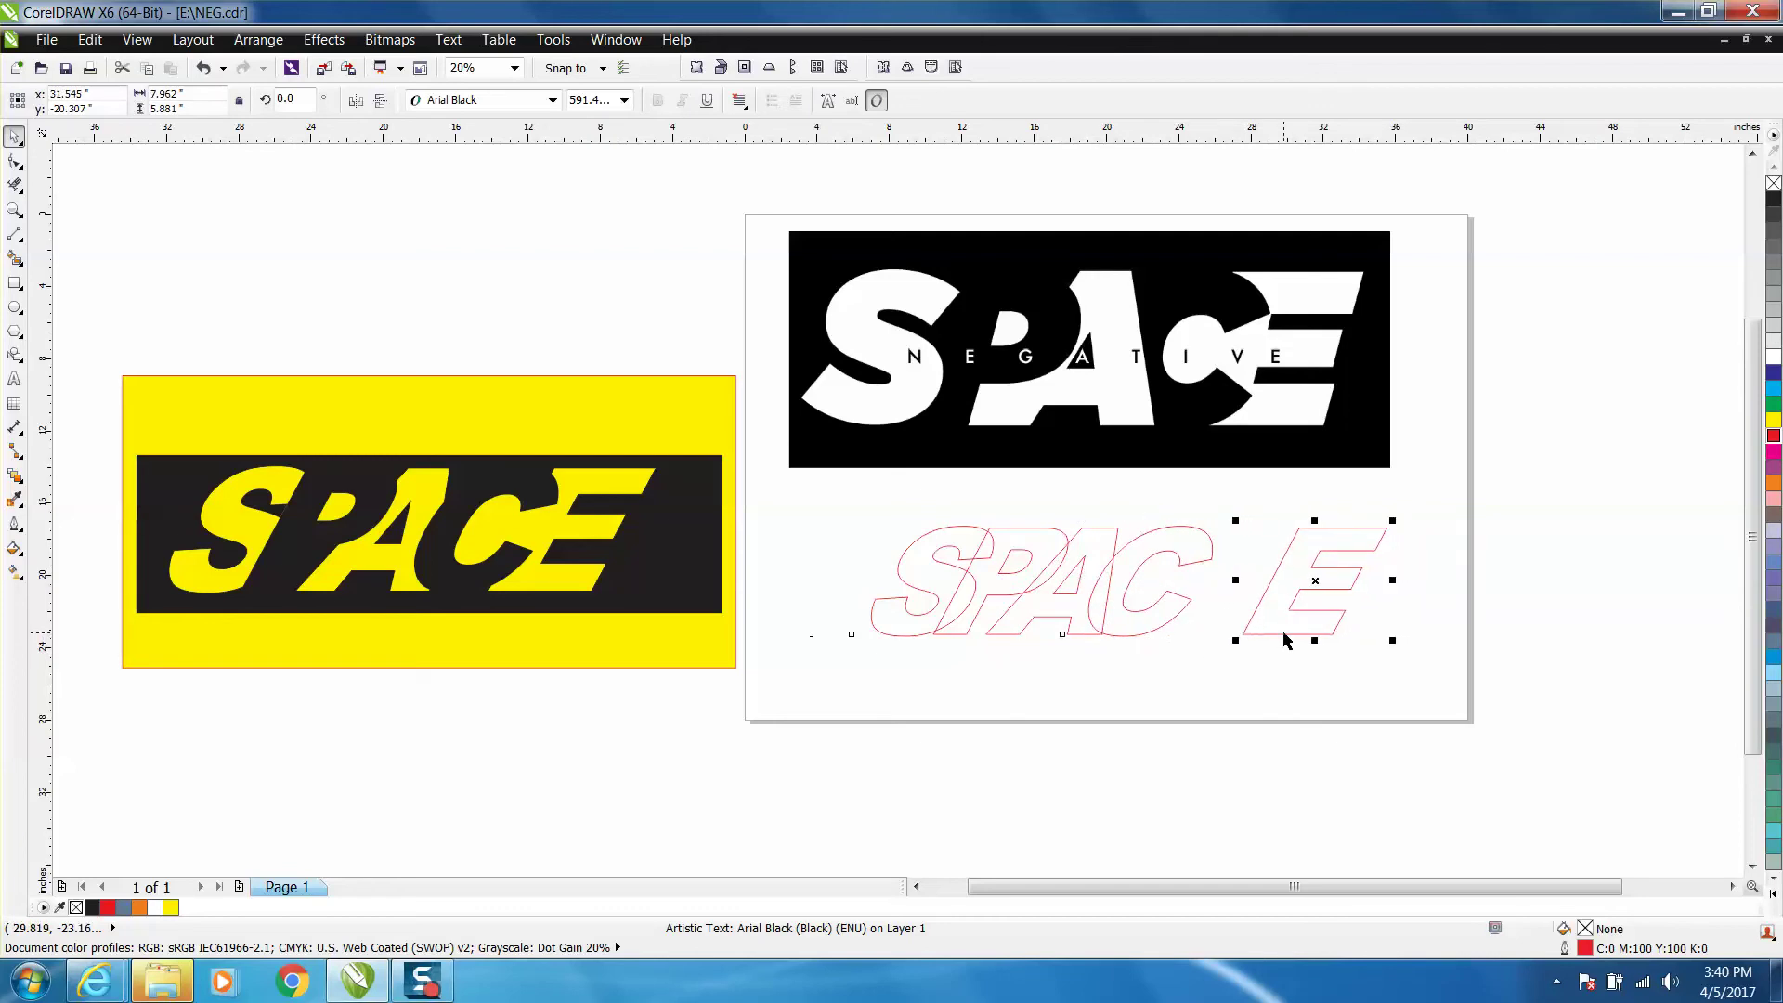
pyautogui.press('Left')
pyautogui.press('Left')
pyautogui.press('Left')
pyautogui.press('Left')
pyautogui.press('Left')
pyautogui.press('Left')
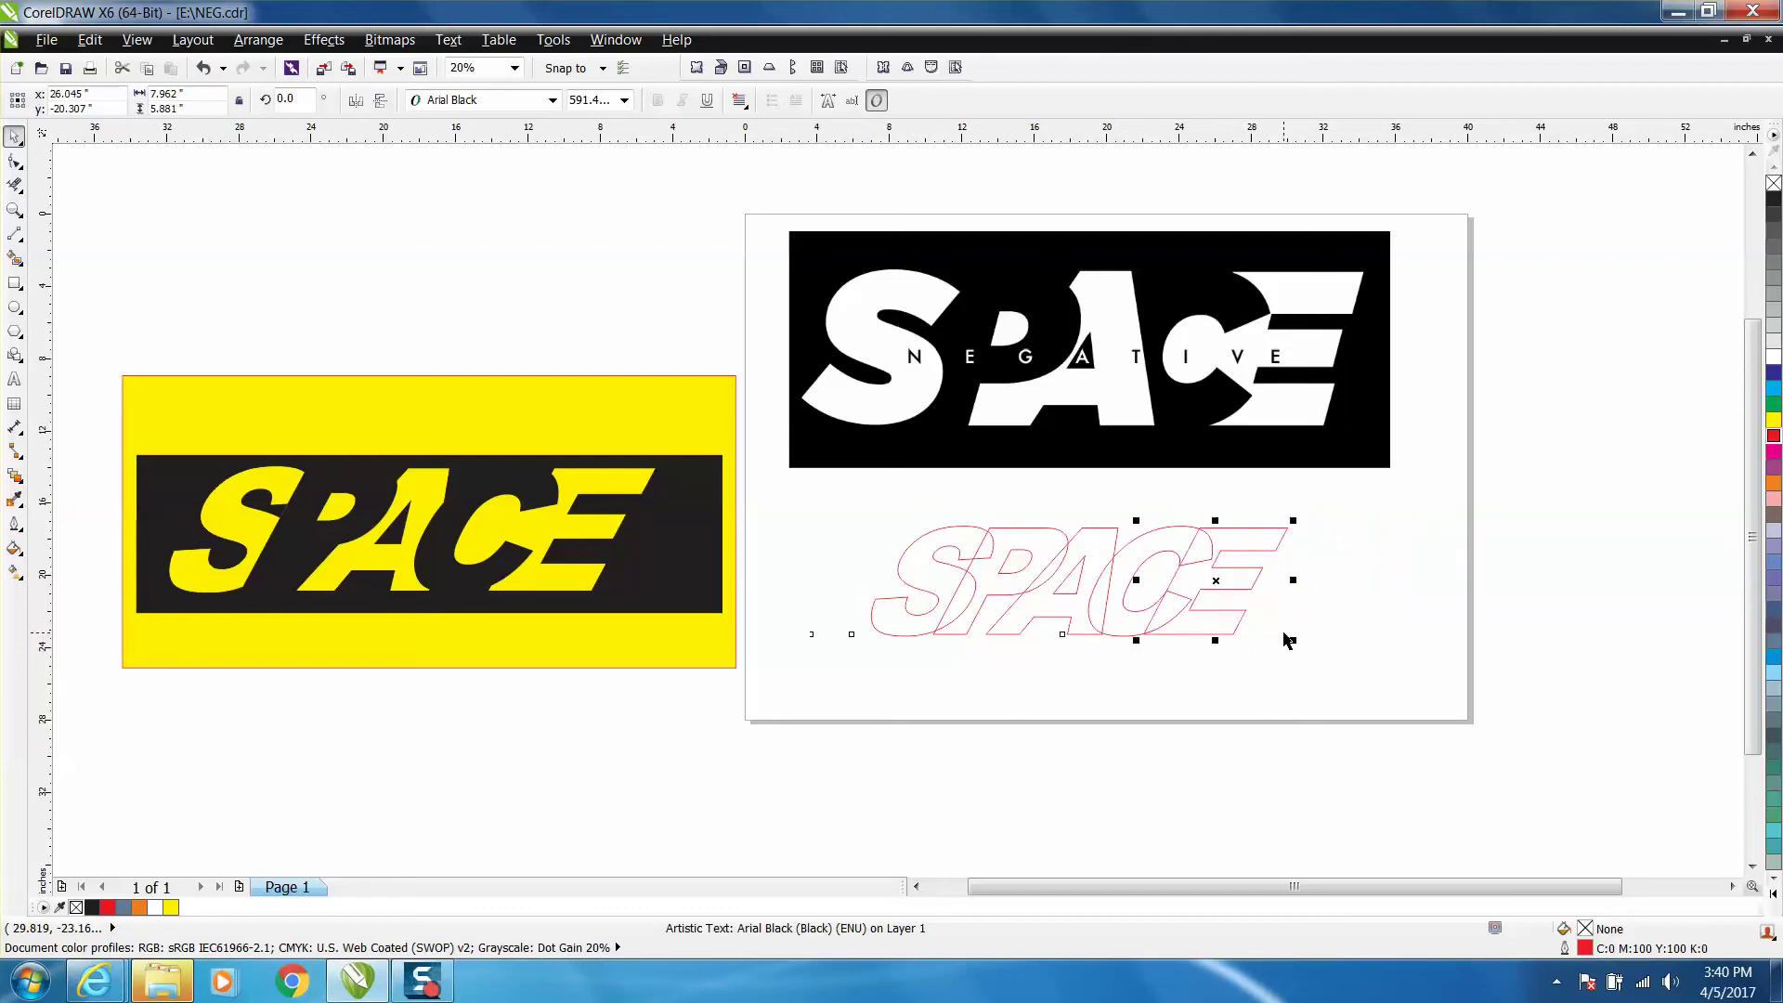
pyautogui.click(1235, 682)
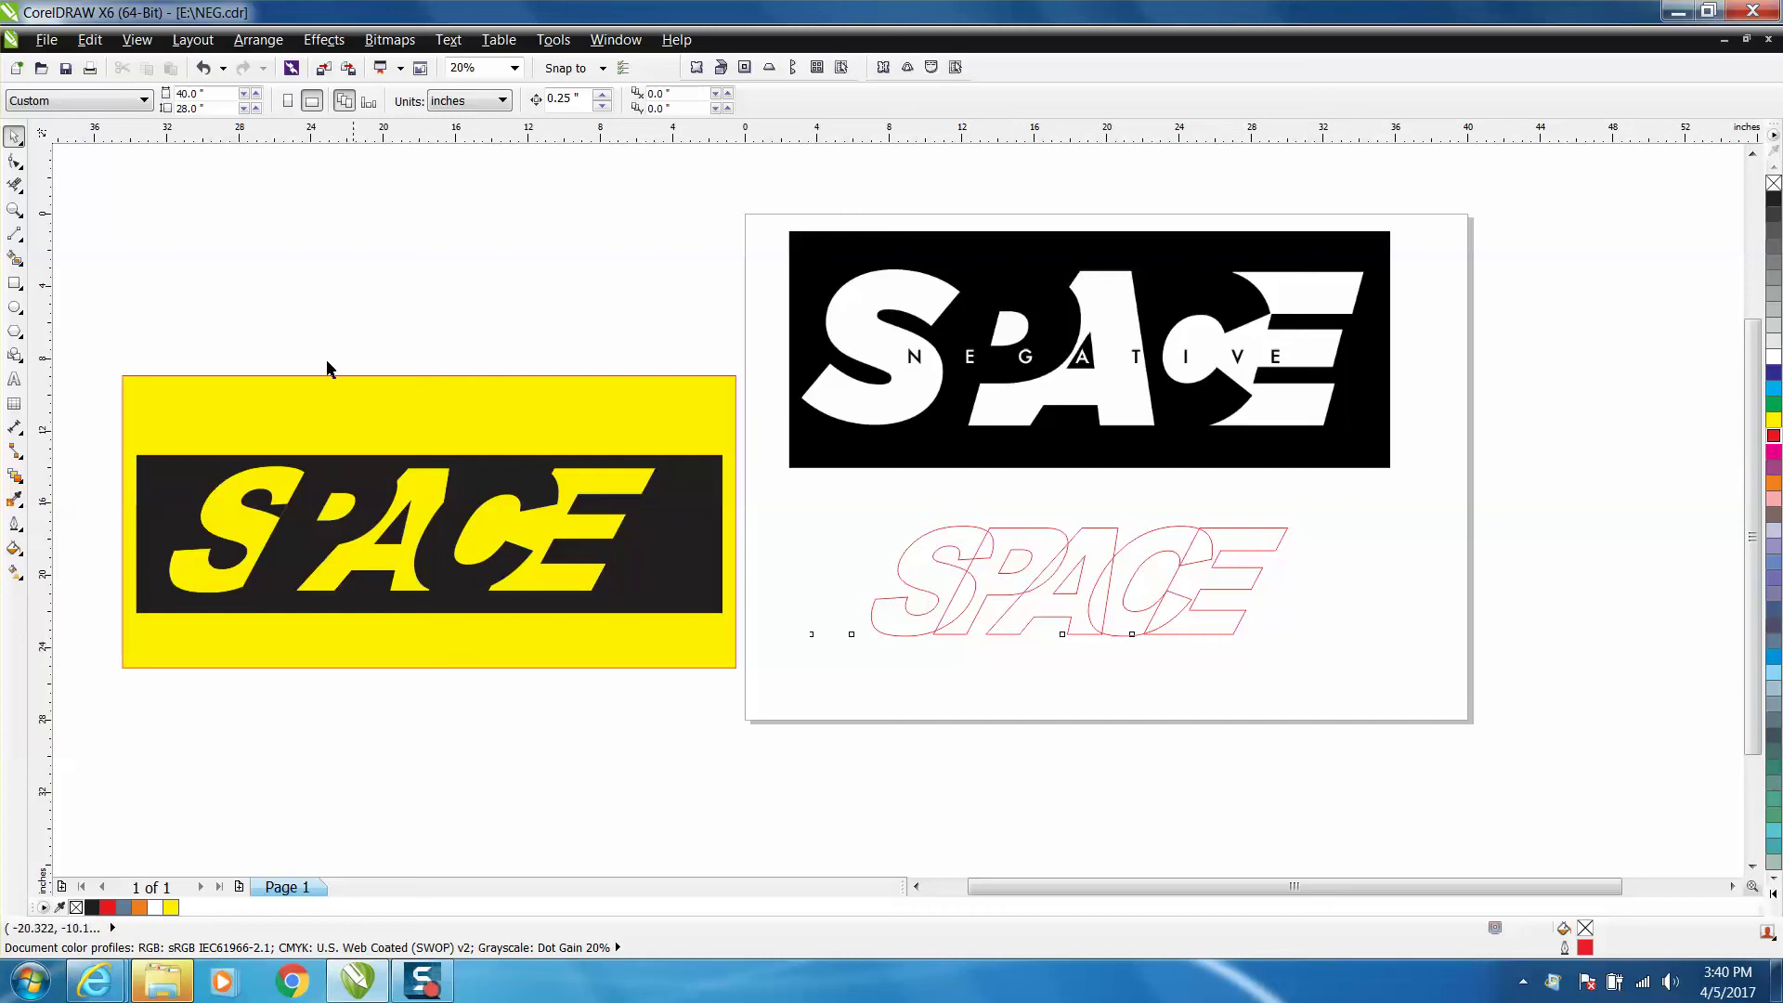
# Step: Smart-fill the P, the P–A triangle, the C pieces and the top of the S with black
pyautogui.click(17, 260)
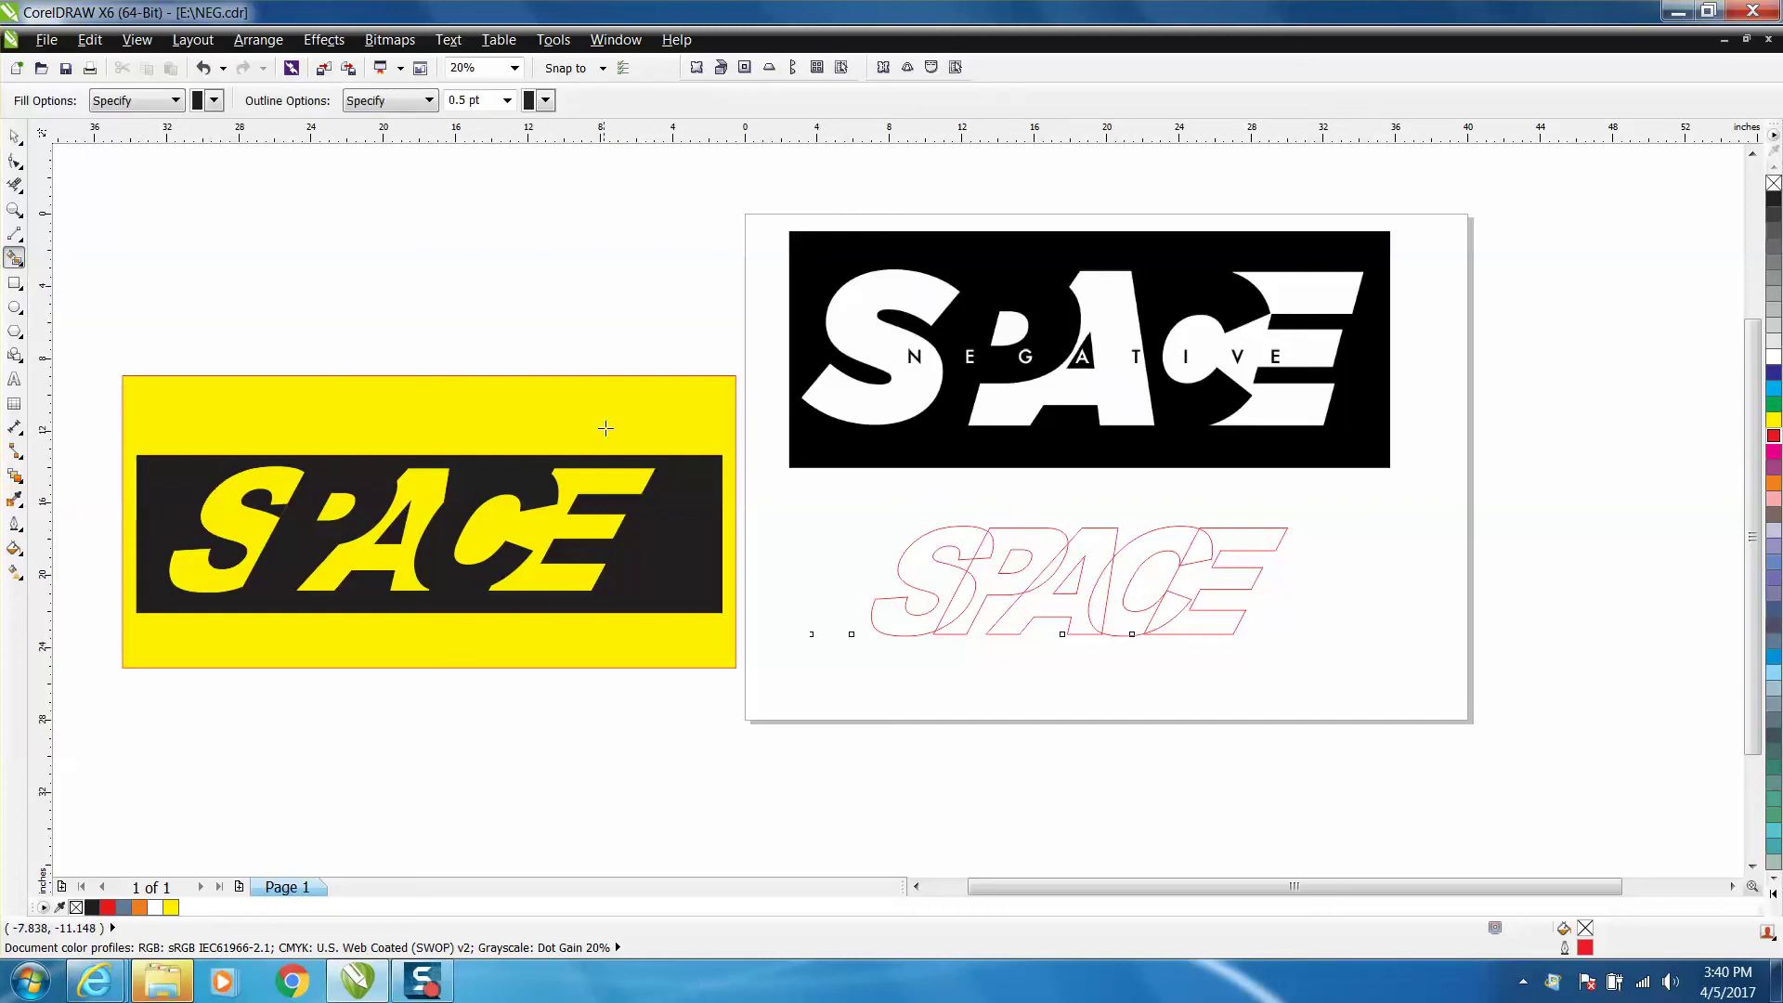
pyautogui.click(982, 584)
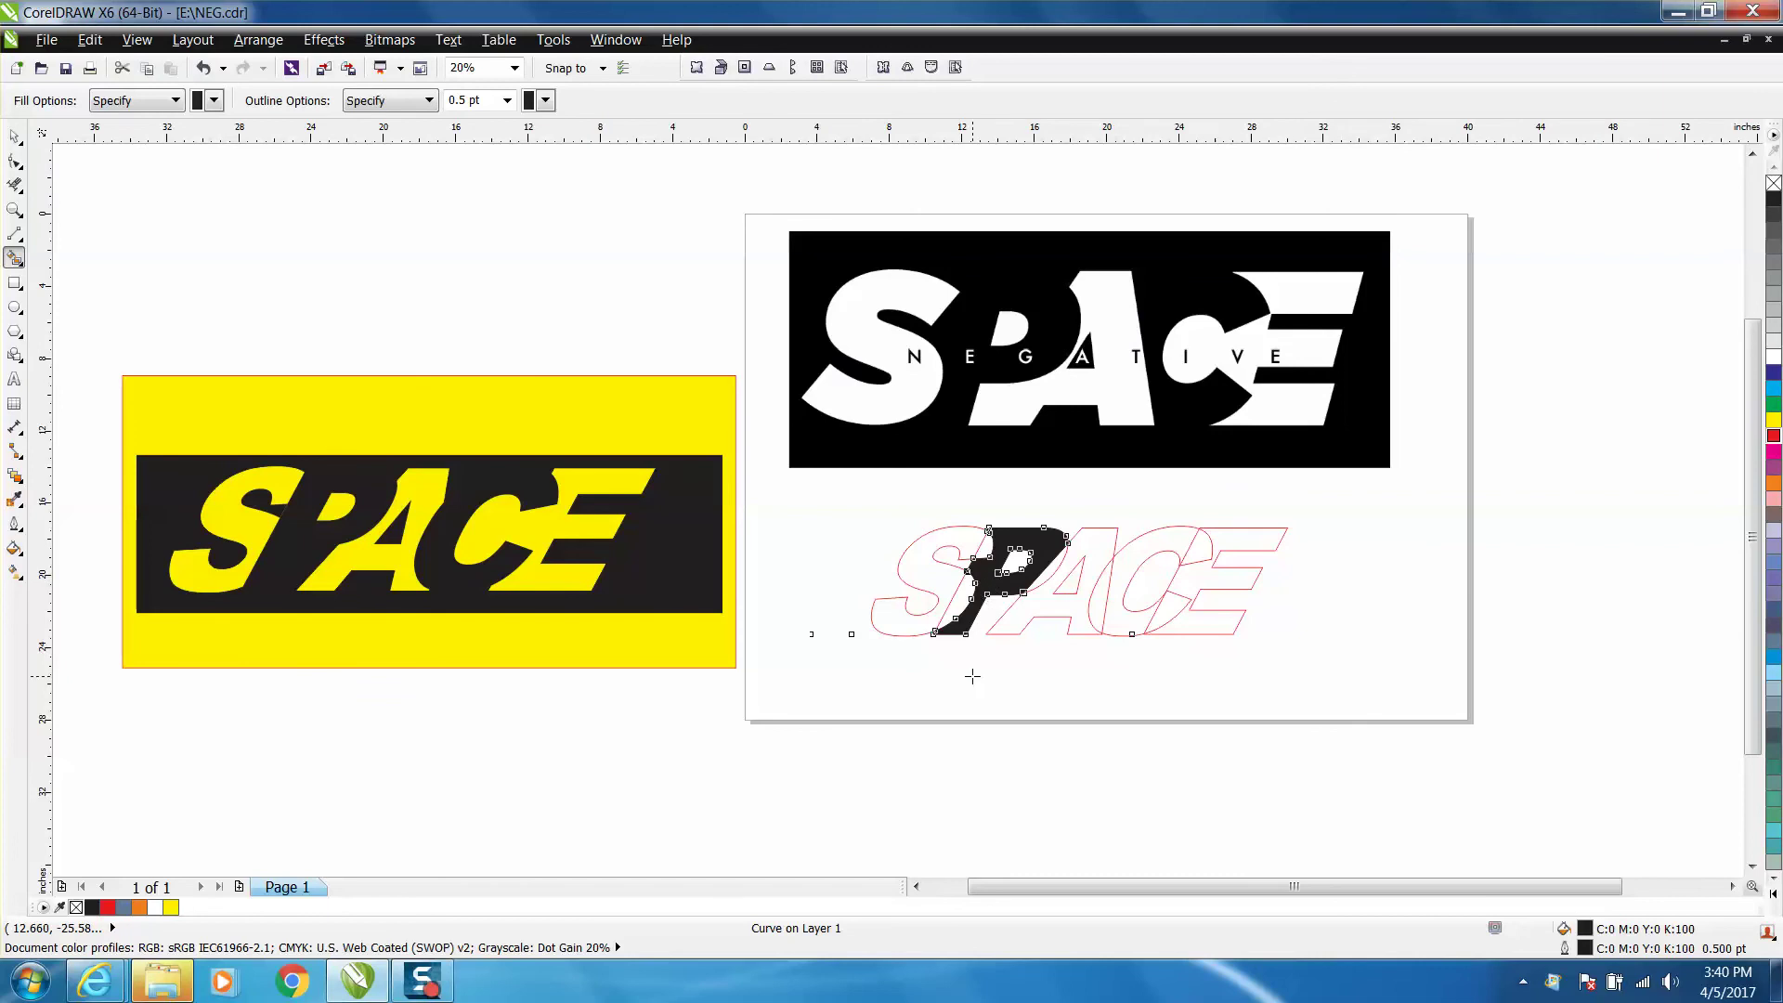
pyautogui.click(1046, 574)
pyautogui.click(1074, 593)
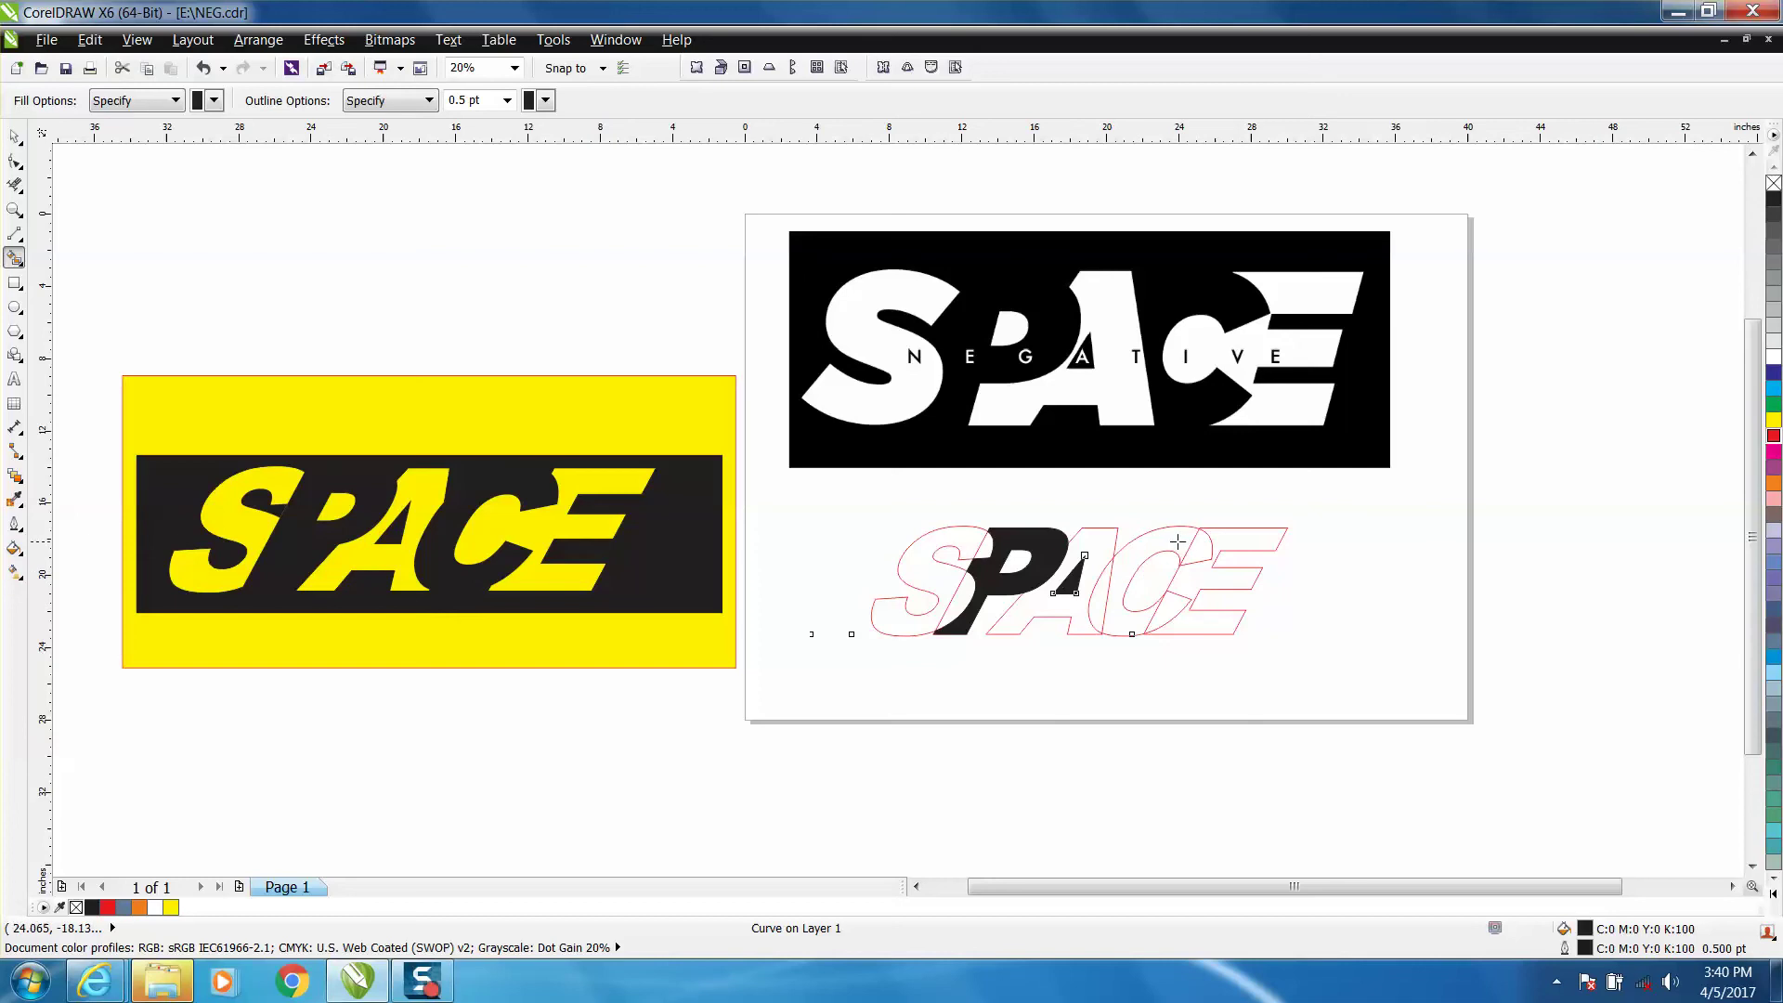
pyautogui.click(1166, 540)
pyautogui.click(1171, 614)
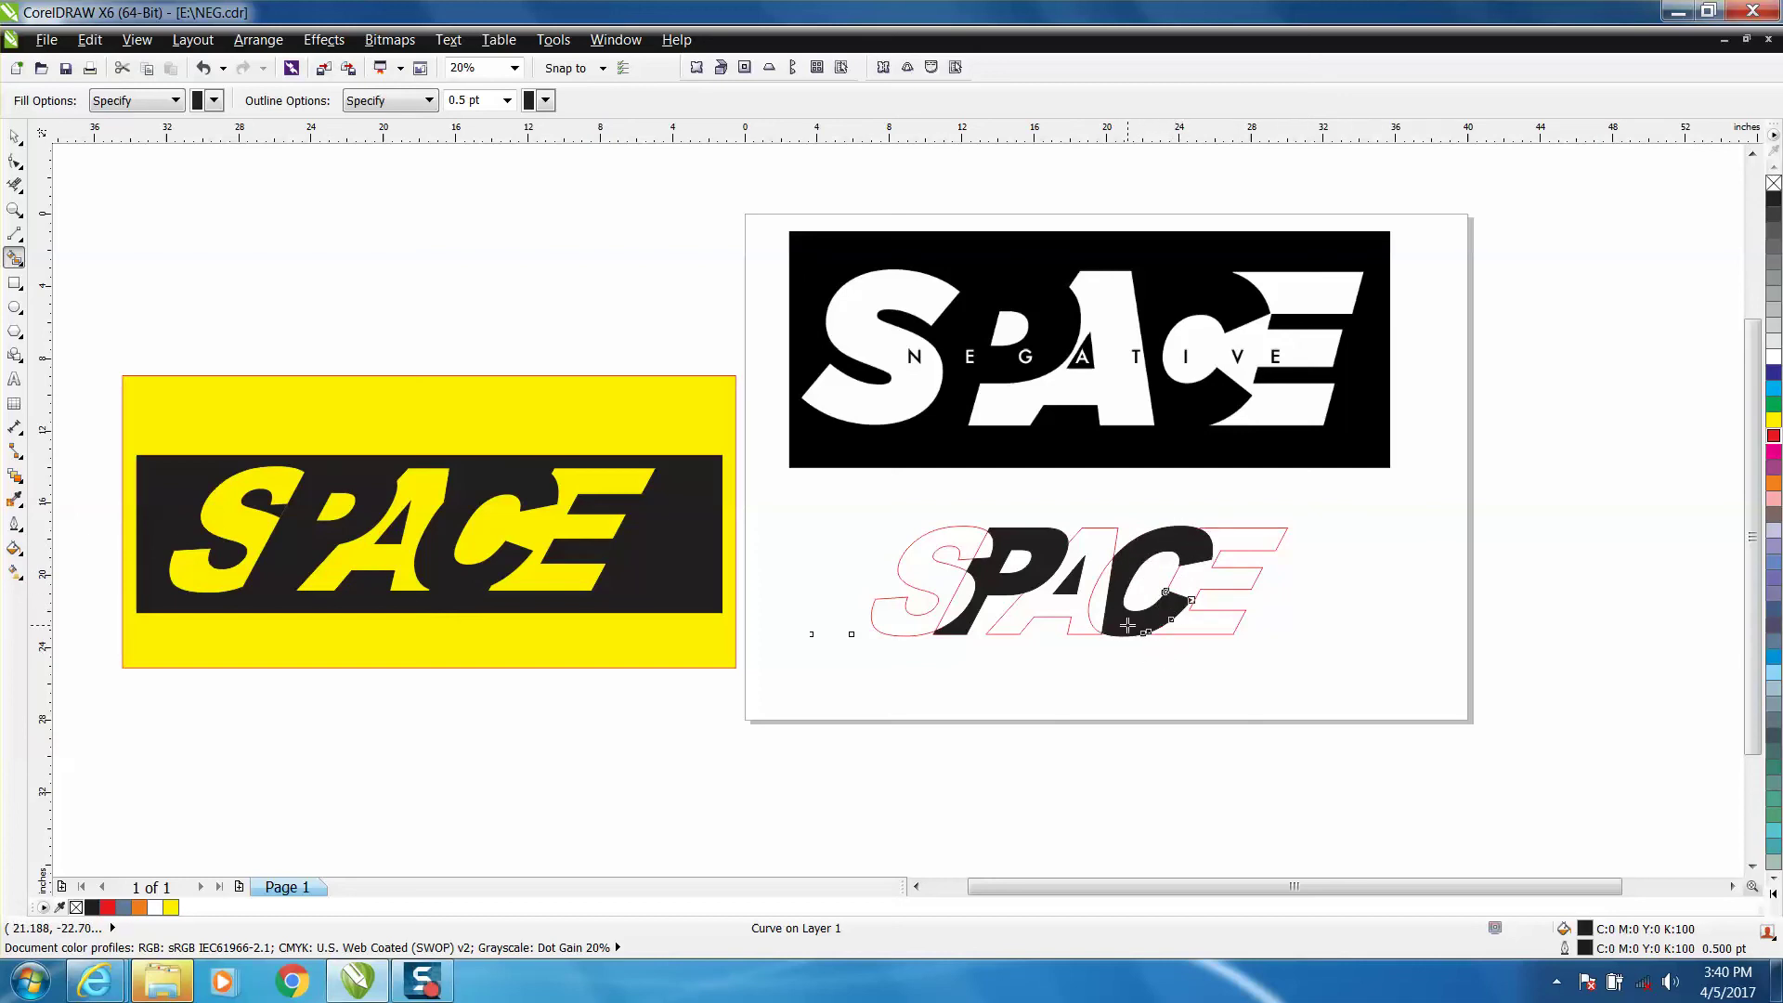
pyautogui.click(946, 550)
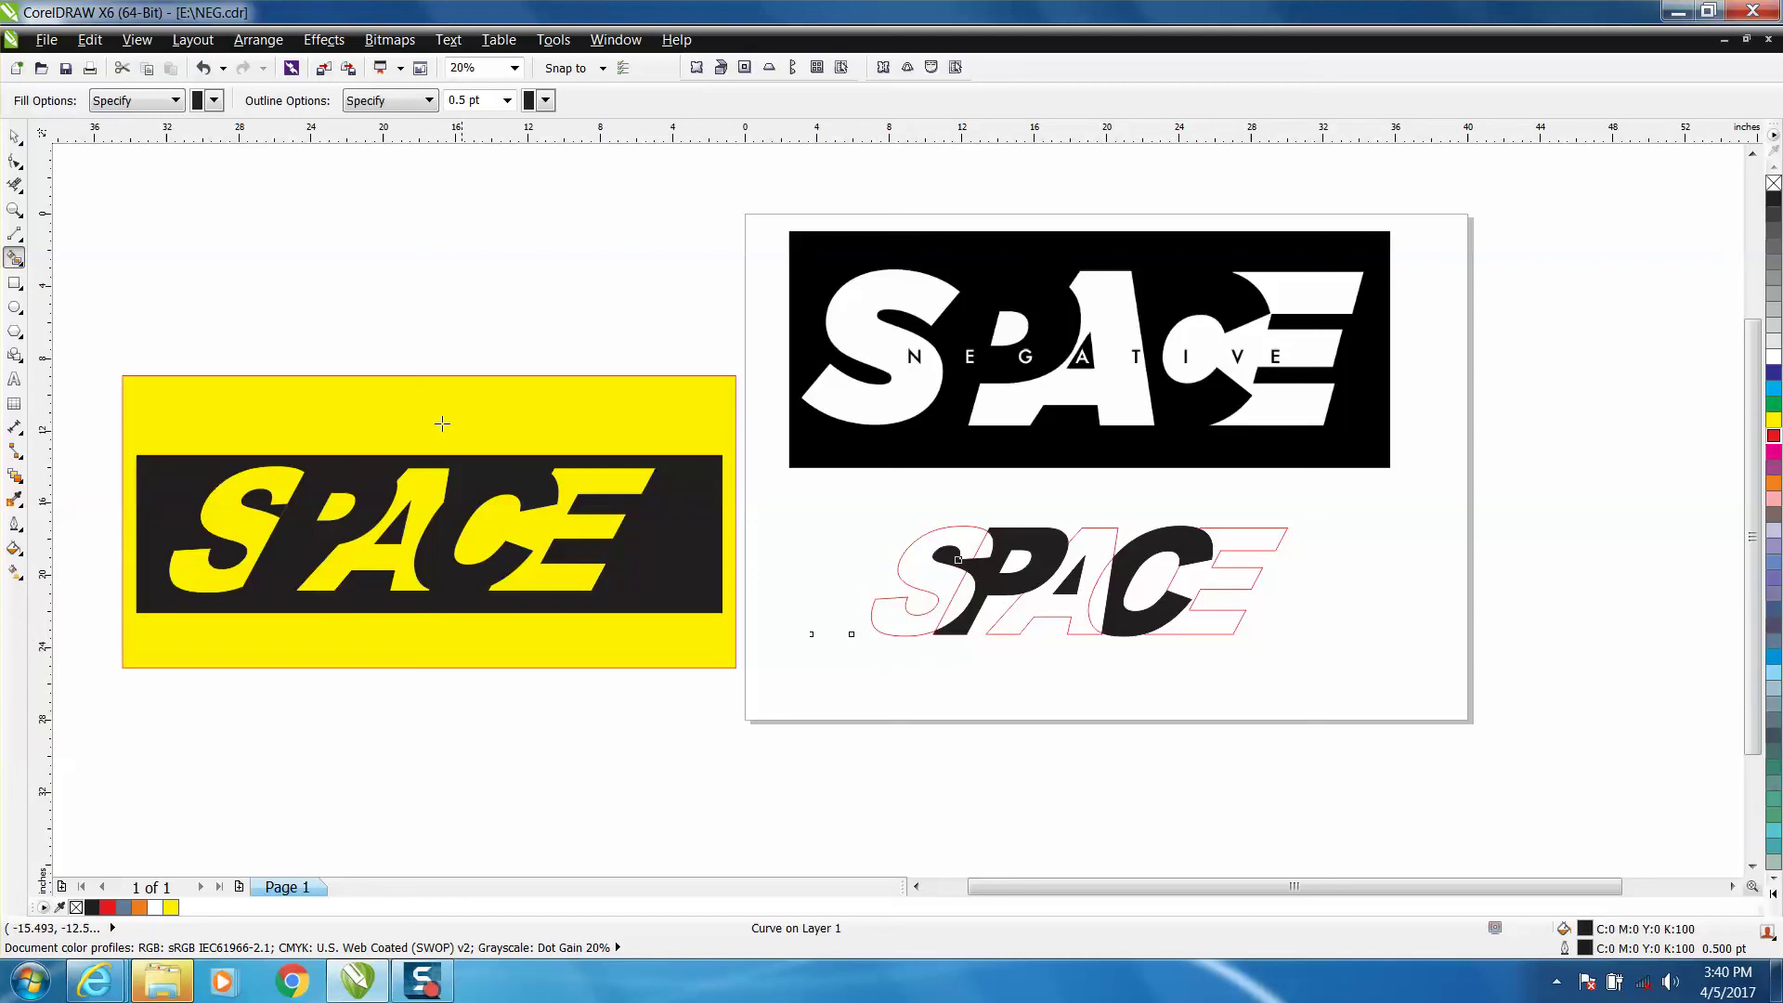
# Step: Draw a rectangle around the lettering and smart-fill the area around the letters black
pyautogui.click(15, 283)
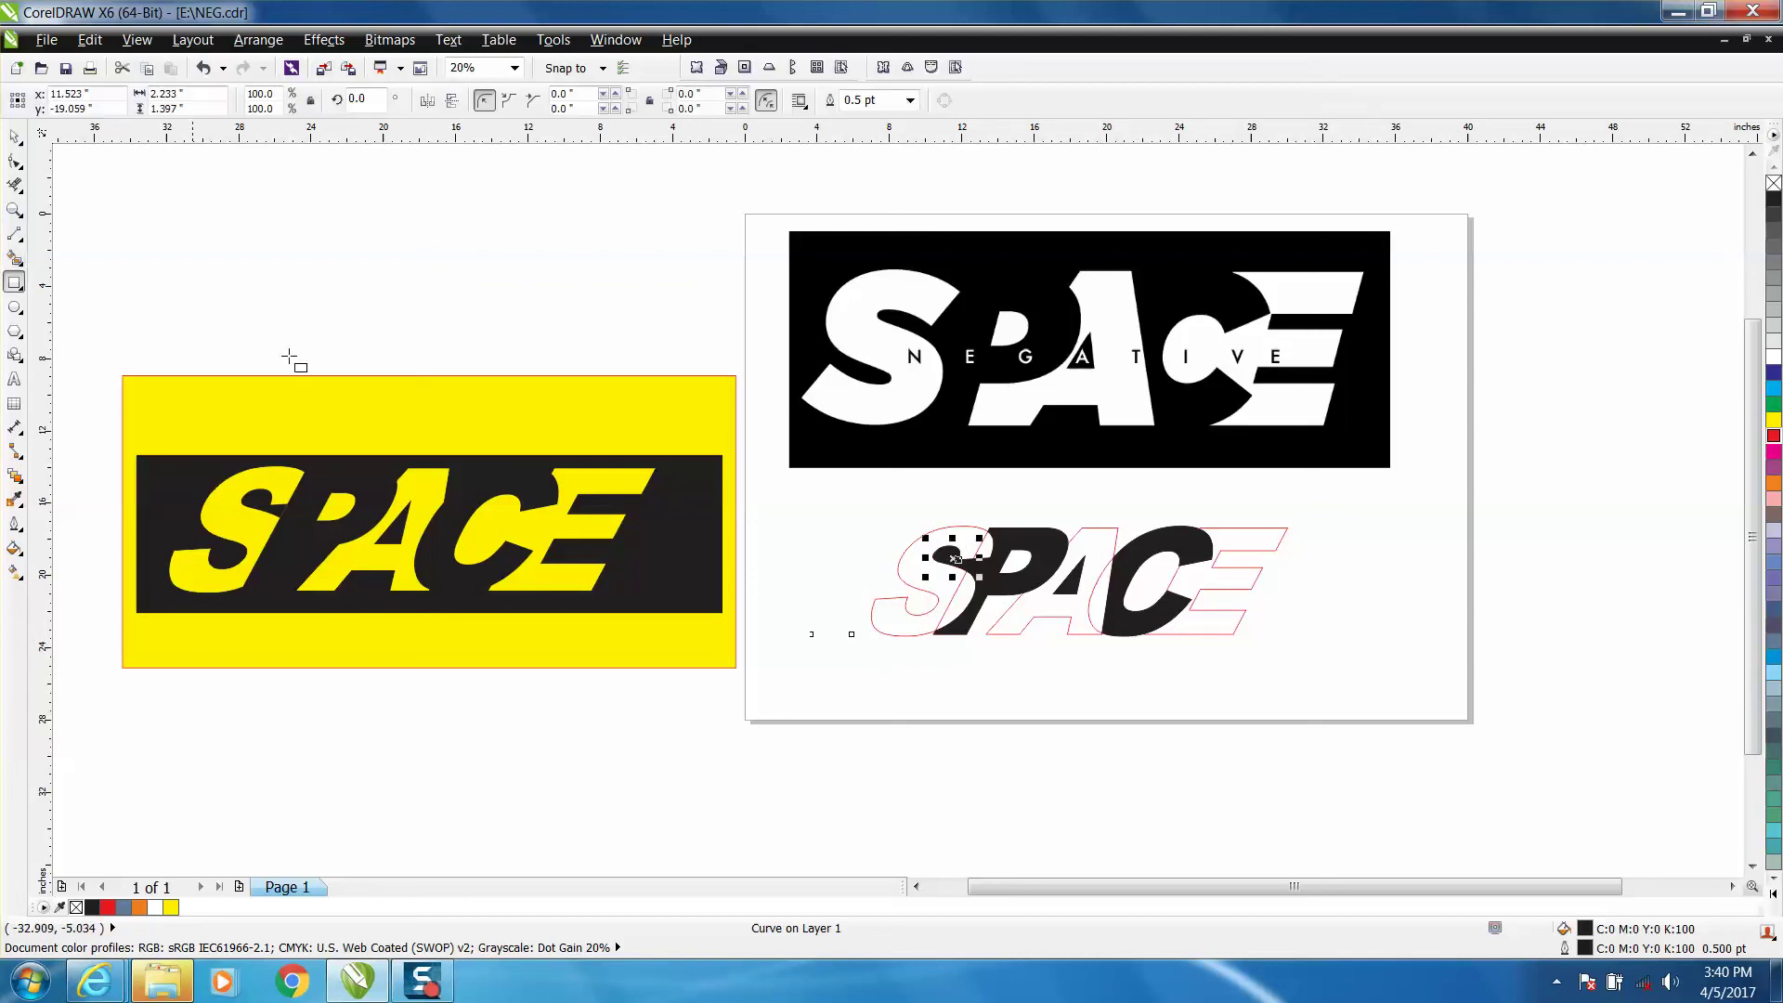
pyautogui.moveTo(817, 506); pyautogui.dragTo(1355, 676)
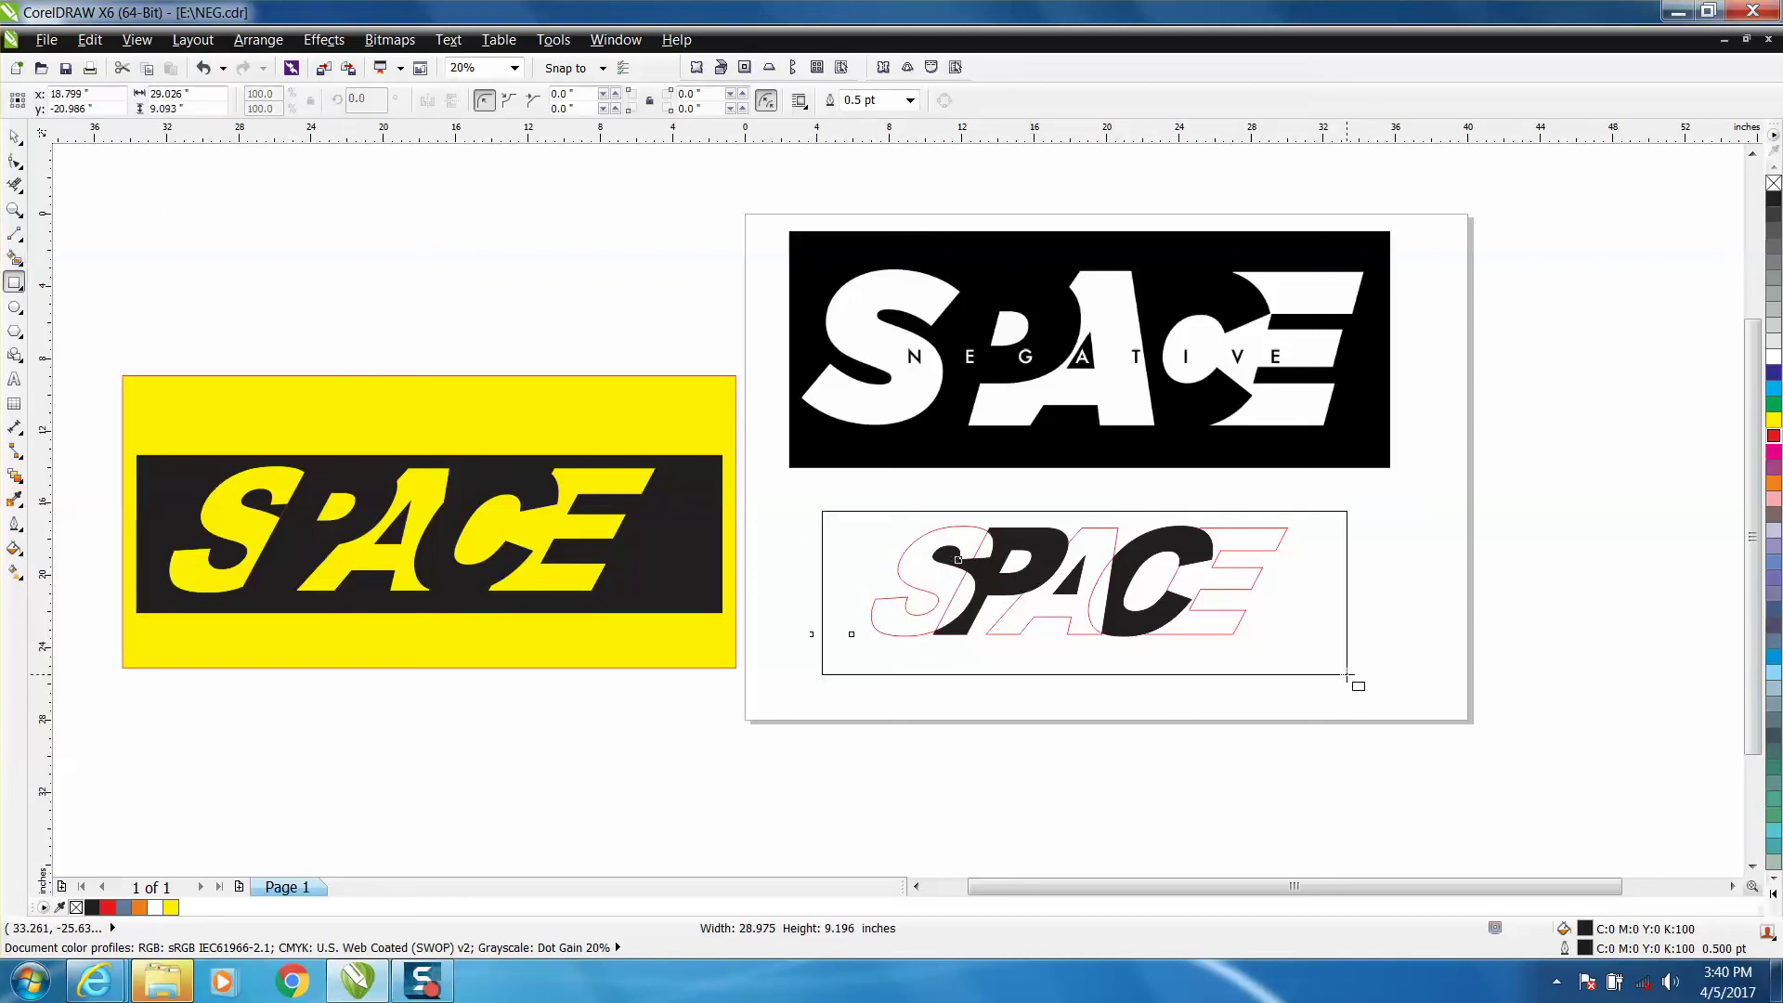
pyautogui.click(857, 543)
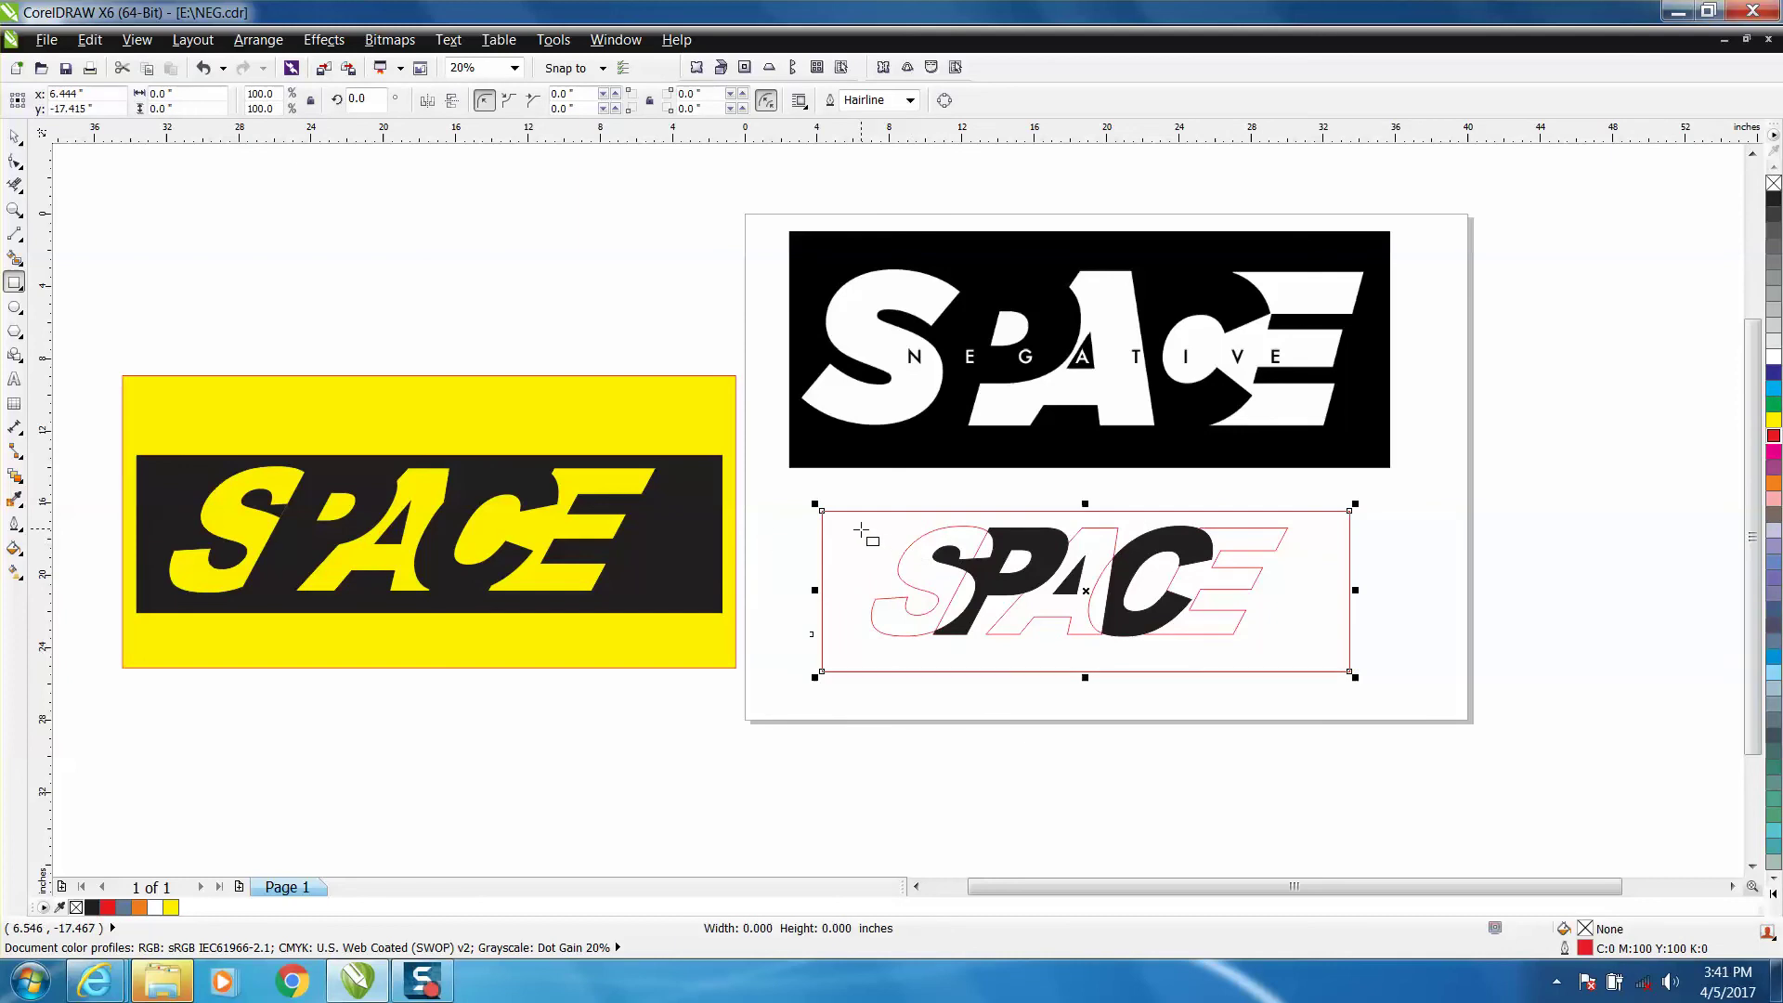
pyautogui.click(15, 260)
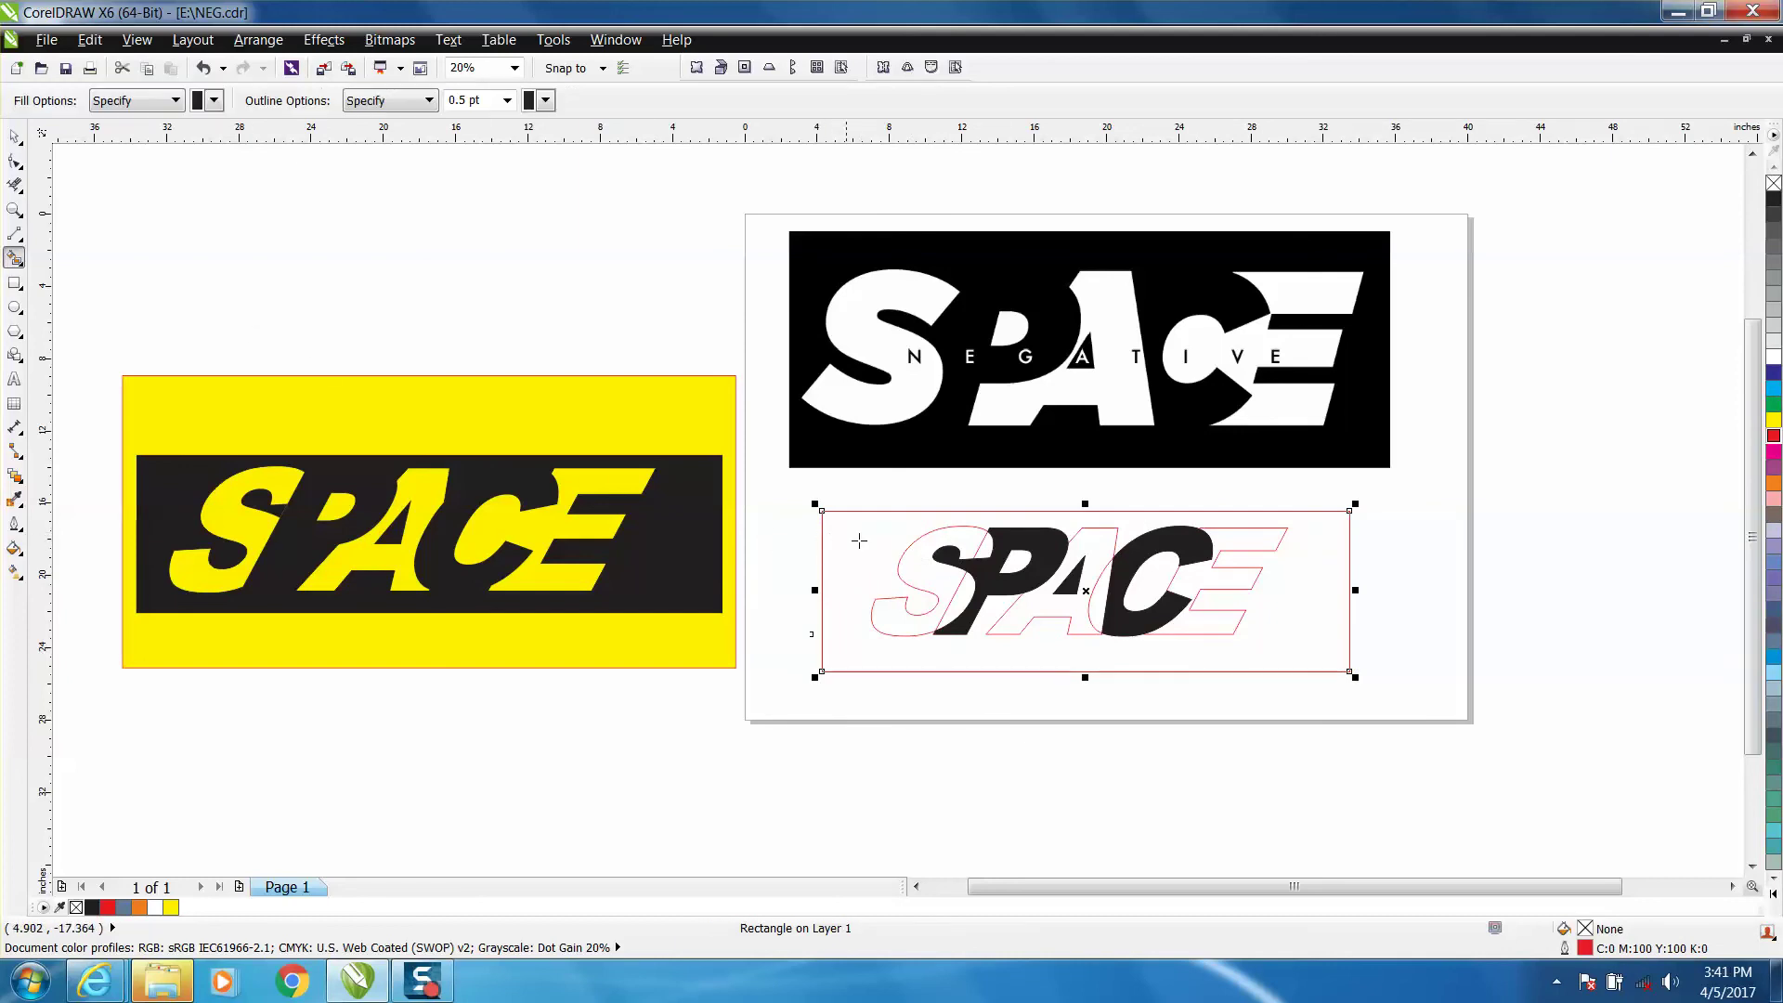
pyautogui.click(864, 548)
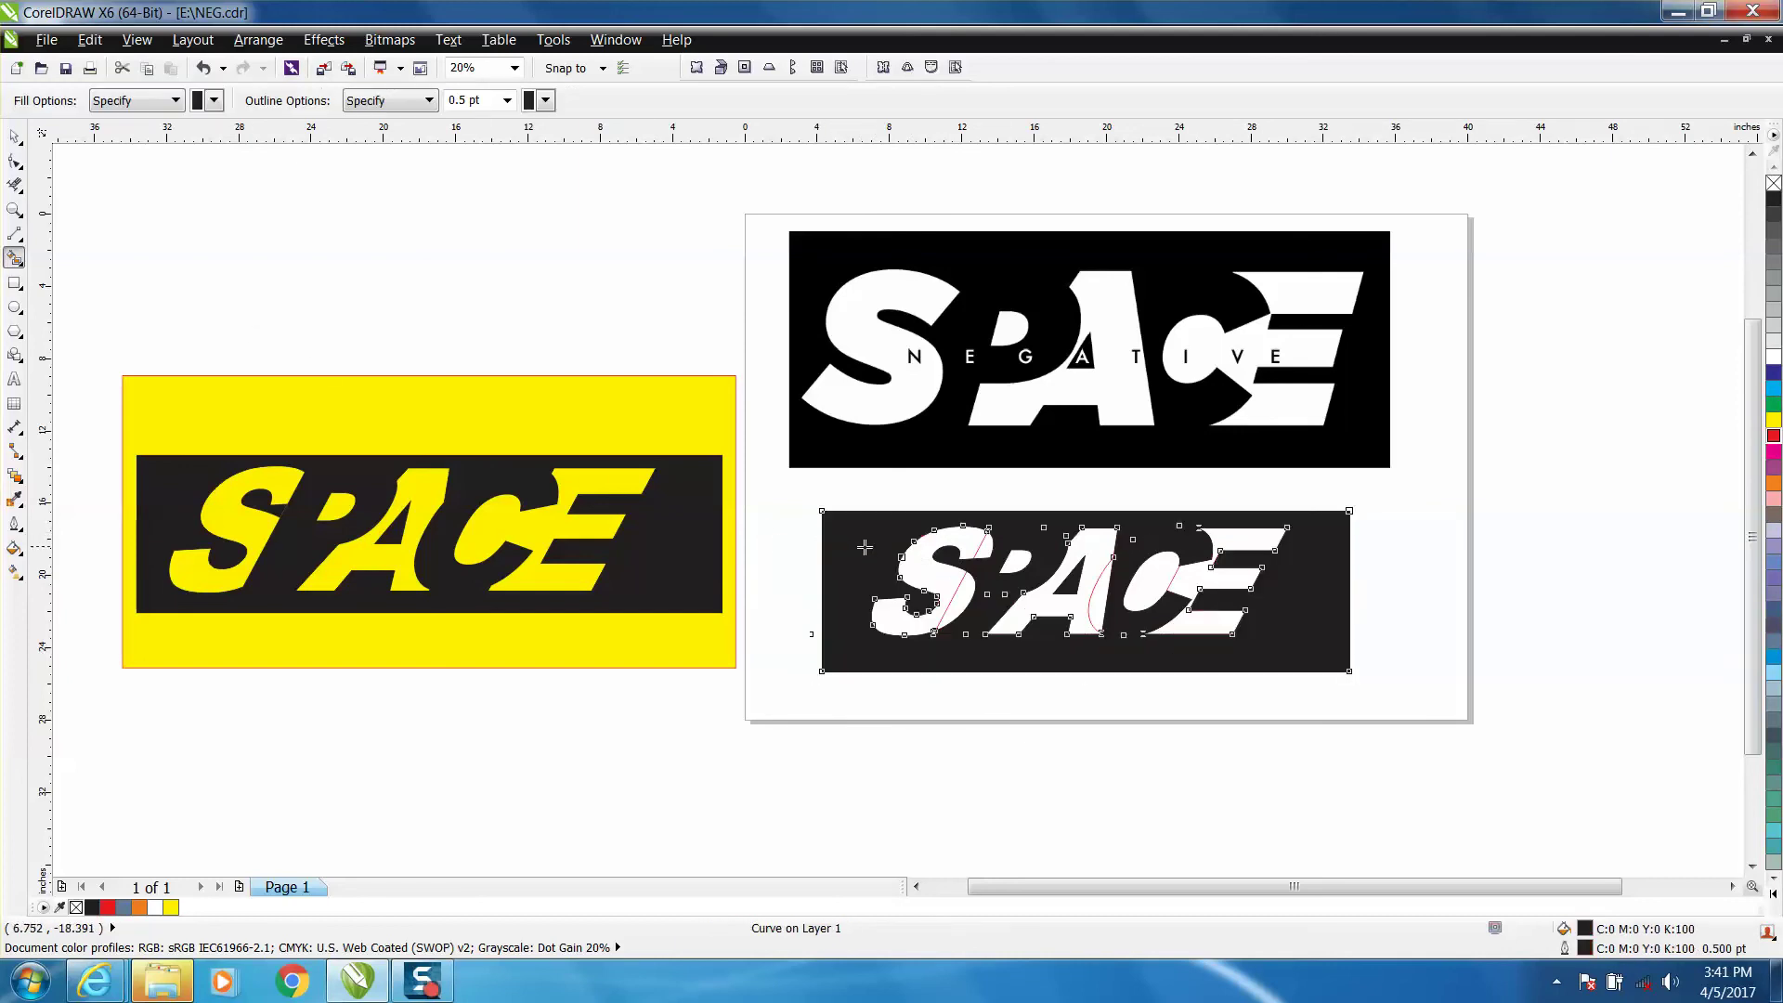
pyautogui.click(15, 135)
# Step: Select every piece of the lower artwork and remove its red outlines
pyautogui.moveTo(824, 483); pyautogui.dragTo(1341, 725)
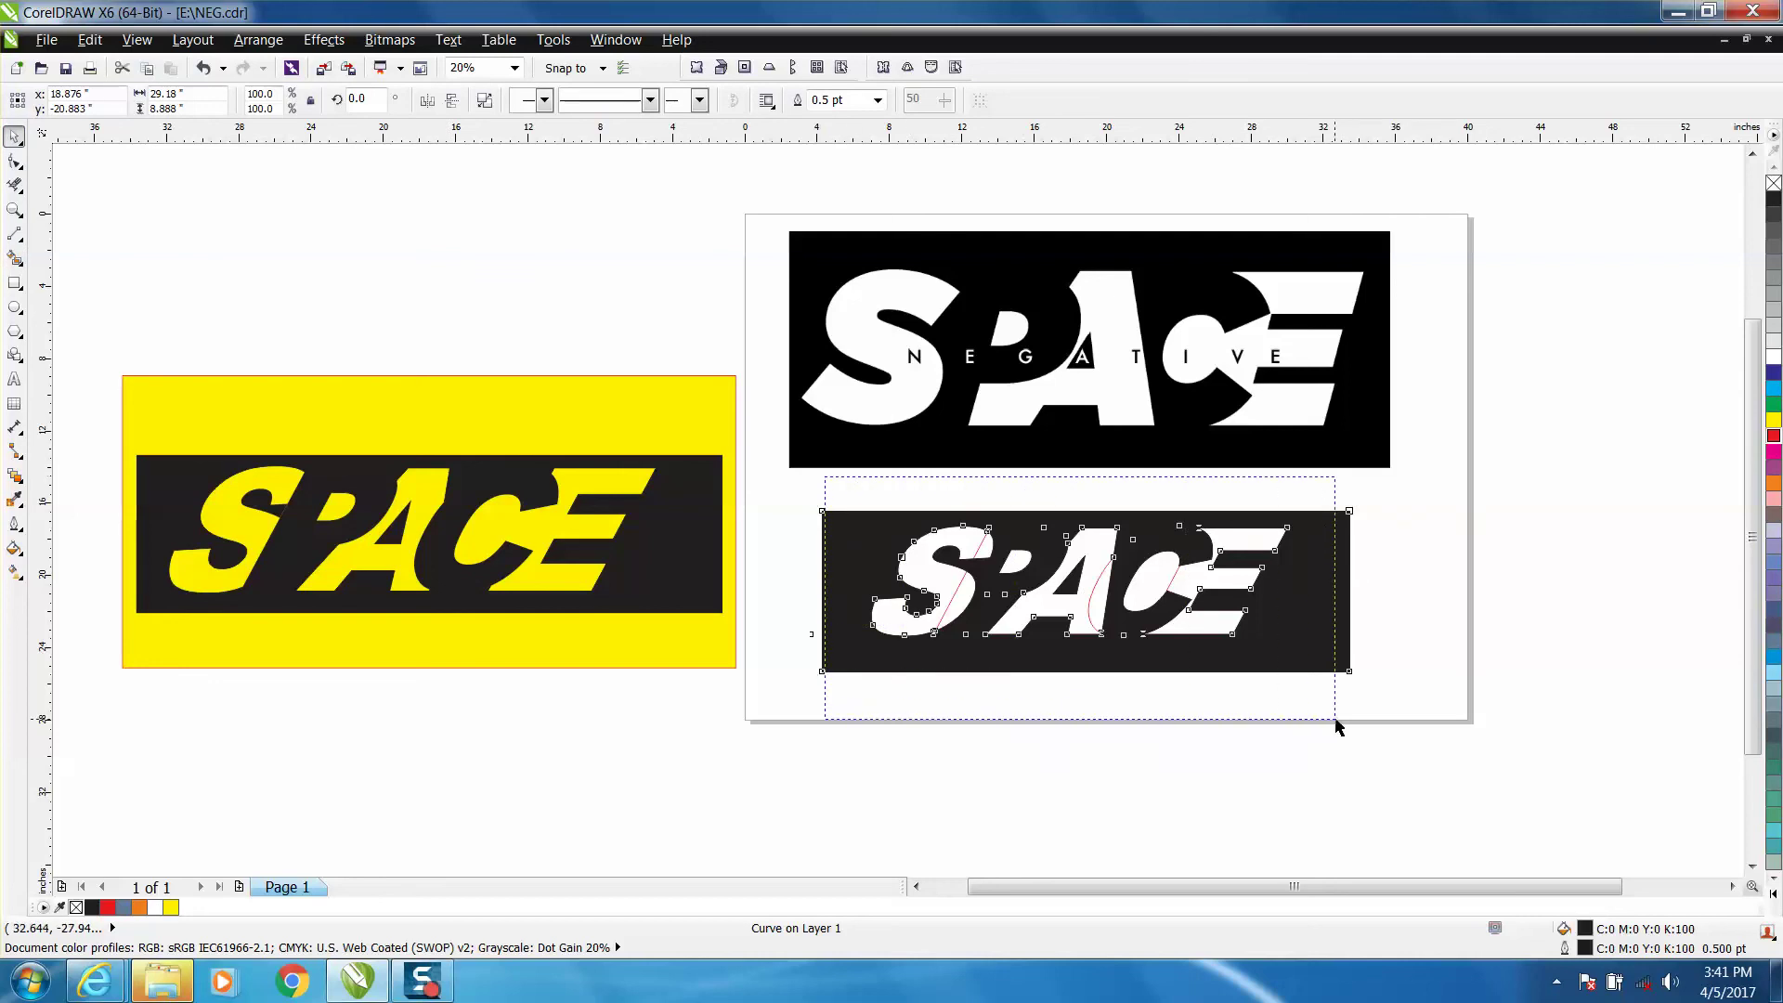
pyautogui.rightClick(1775, 182)
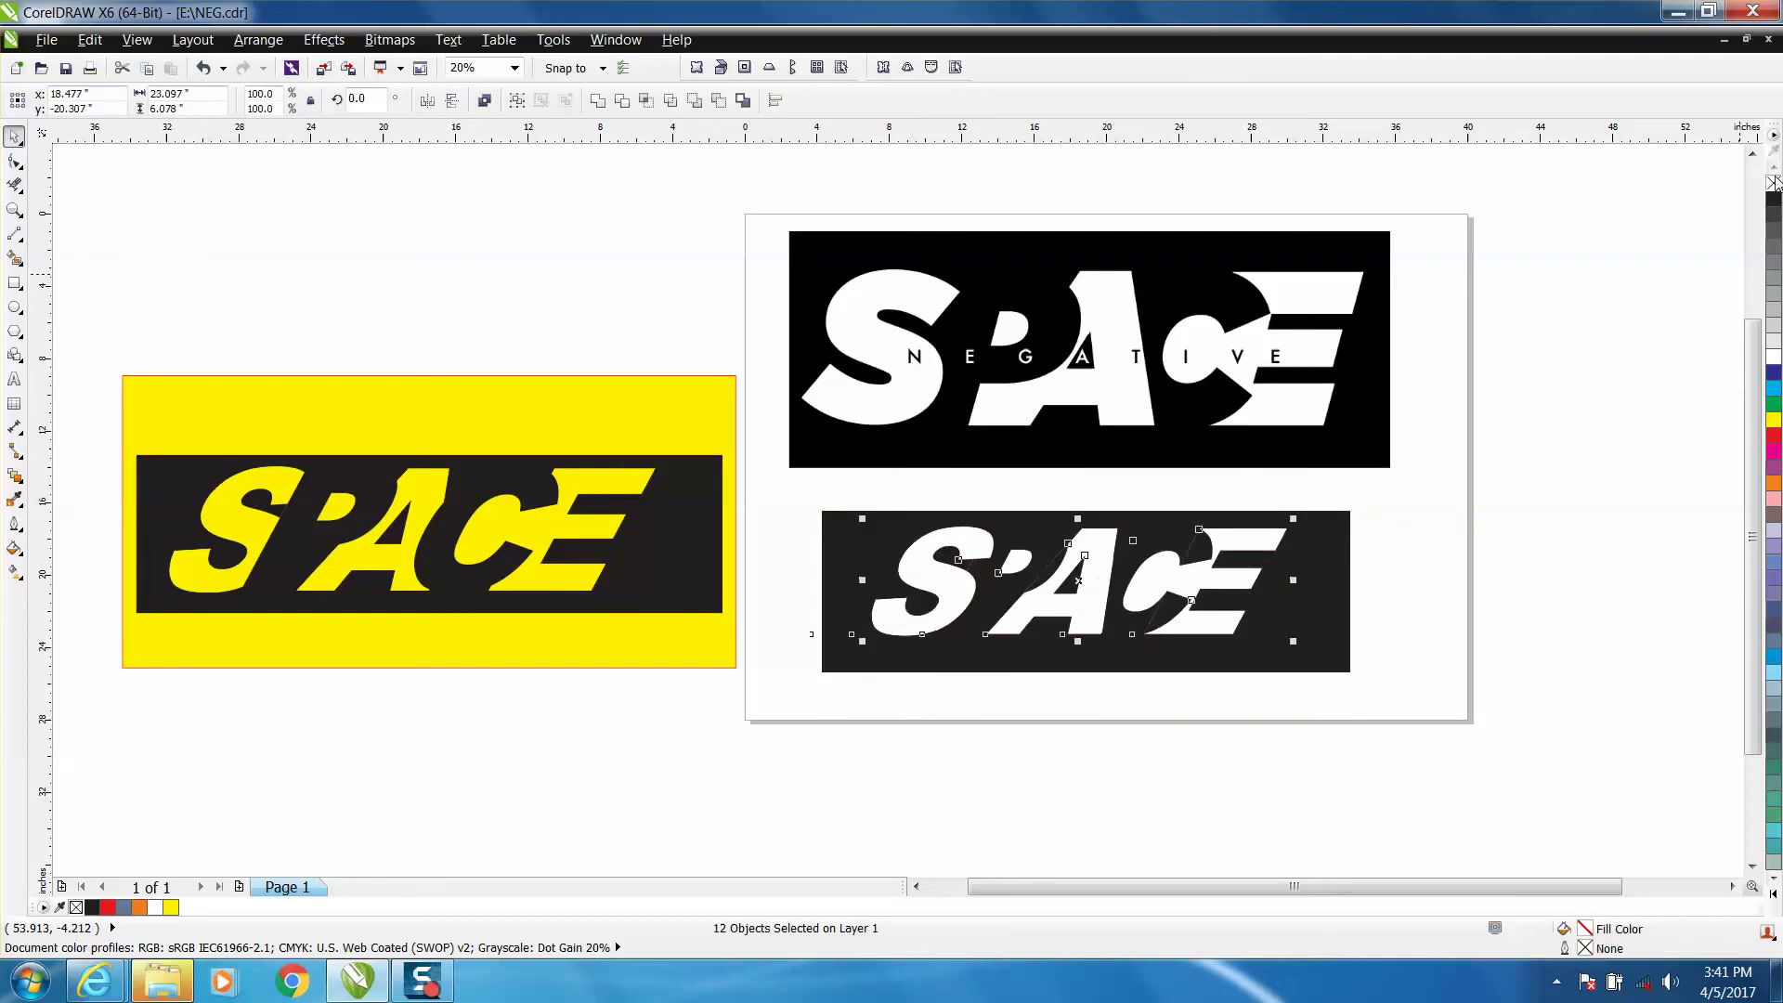
pyautogui.click(1567, 520)
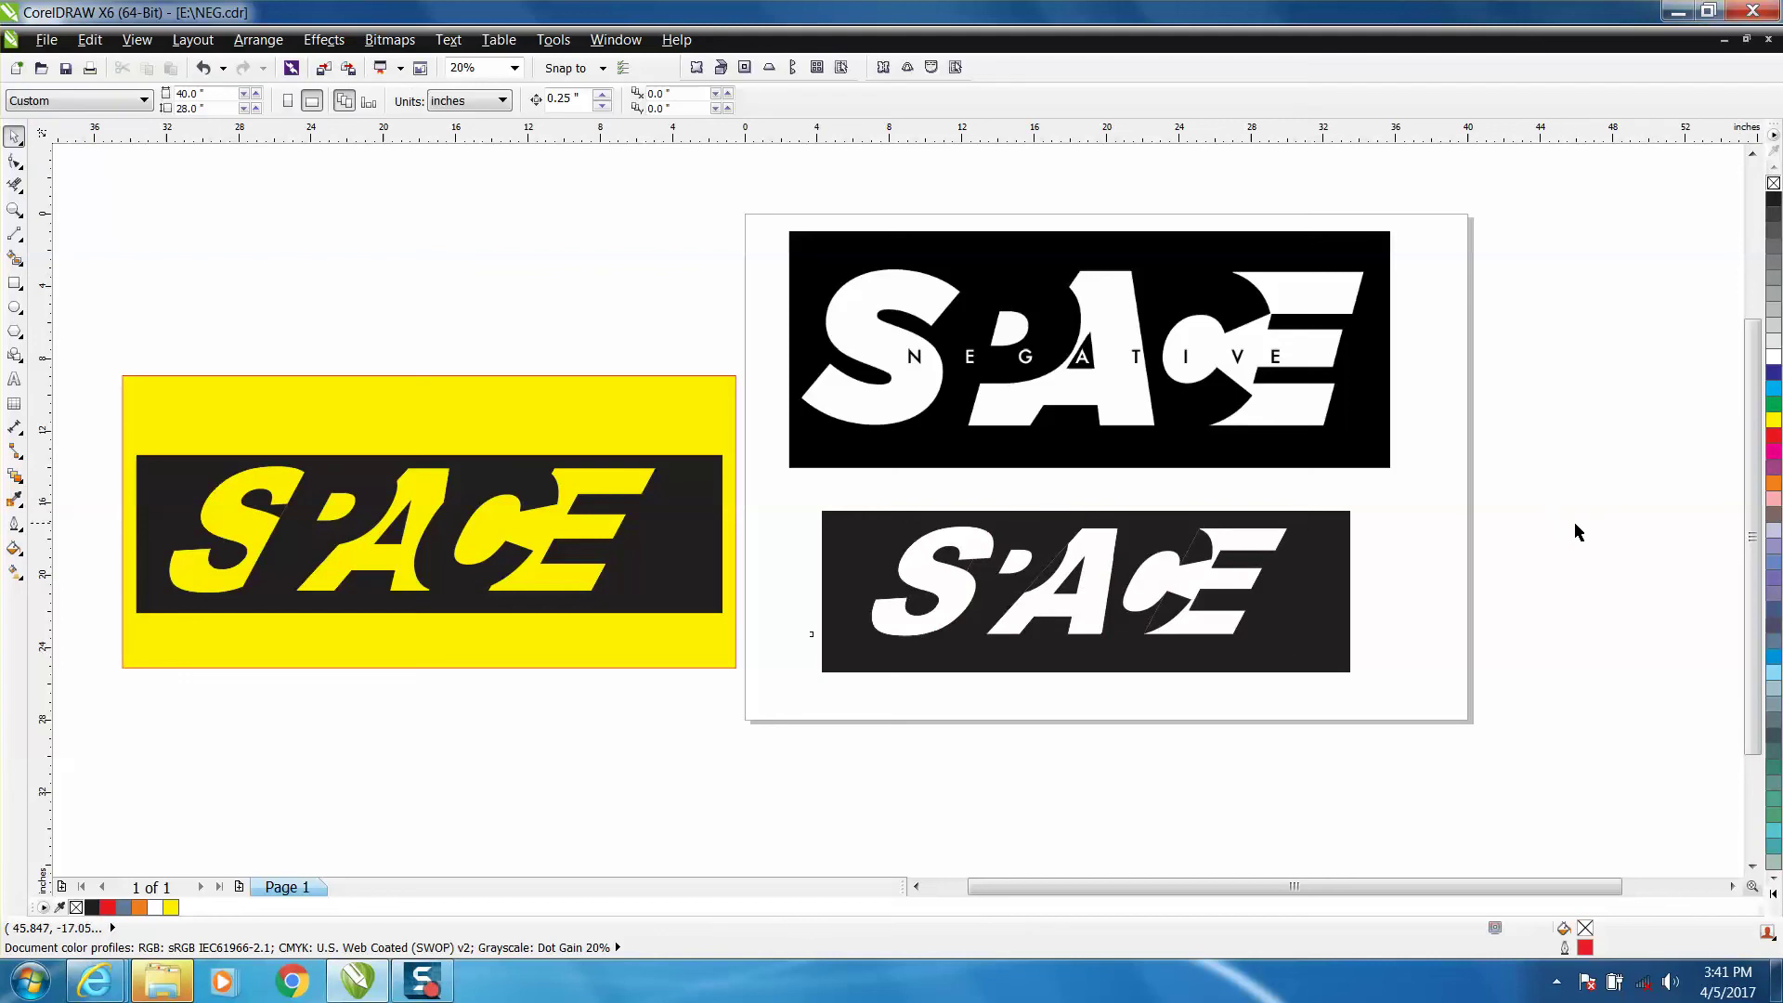
# Step: Zoom in on the A and the C–E area to inspect the seam lines between fill pieces
pyautogui.click(14, 209)
pyautogui.moveTo(981, 512); pyautogui.dragTo(1141, 619)
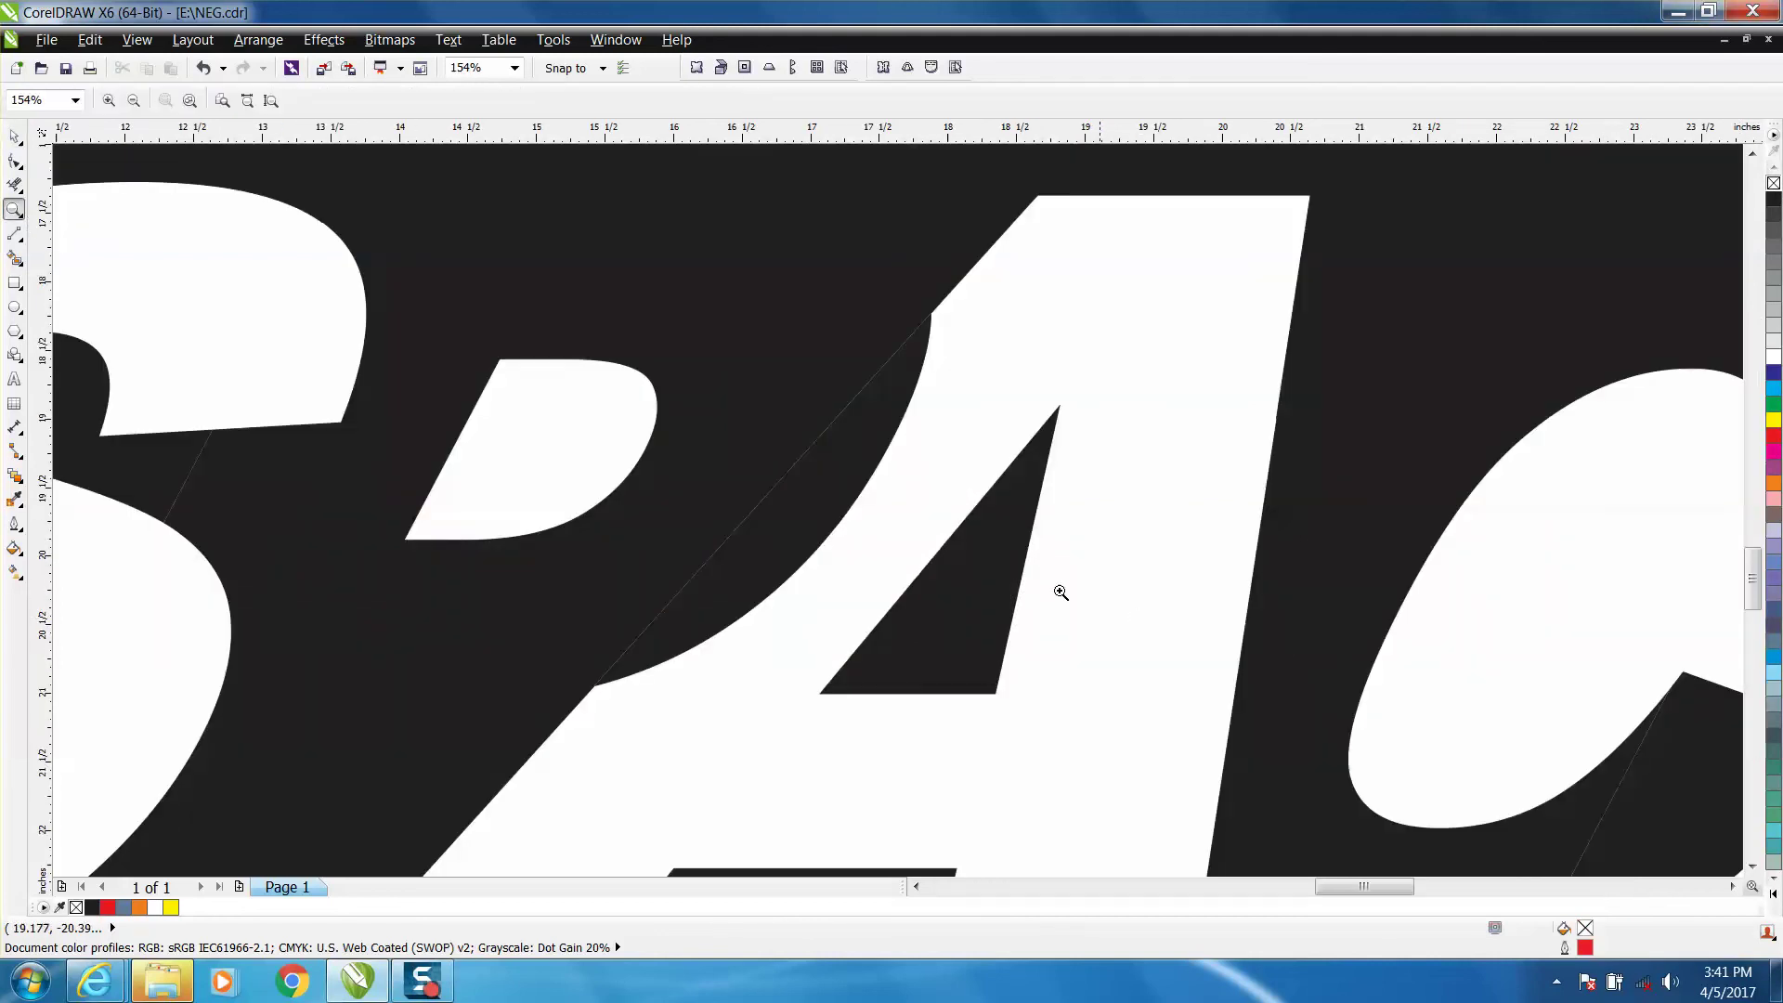
pyautogui.rightClick(881, 357)
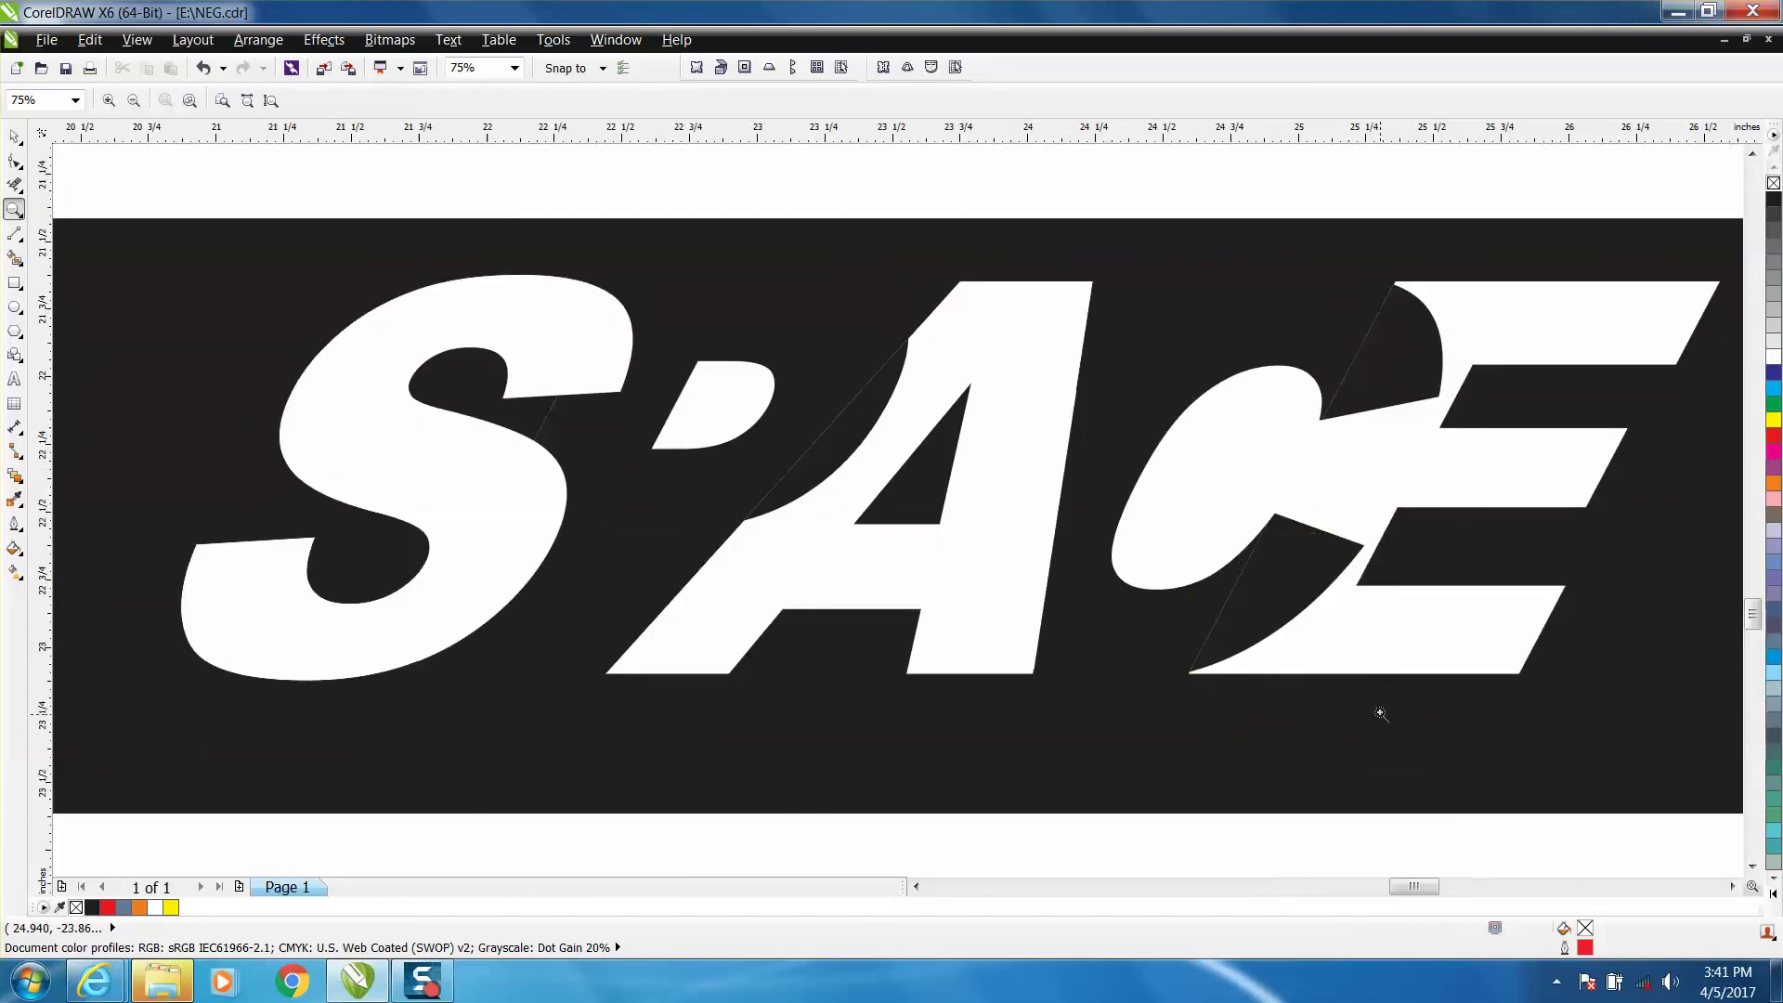
pyautogui.moveTo(1382, 714); pyautogui.dragTo(1192, 534)
pyautogui.rightClick(892, 577)
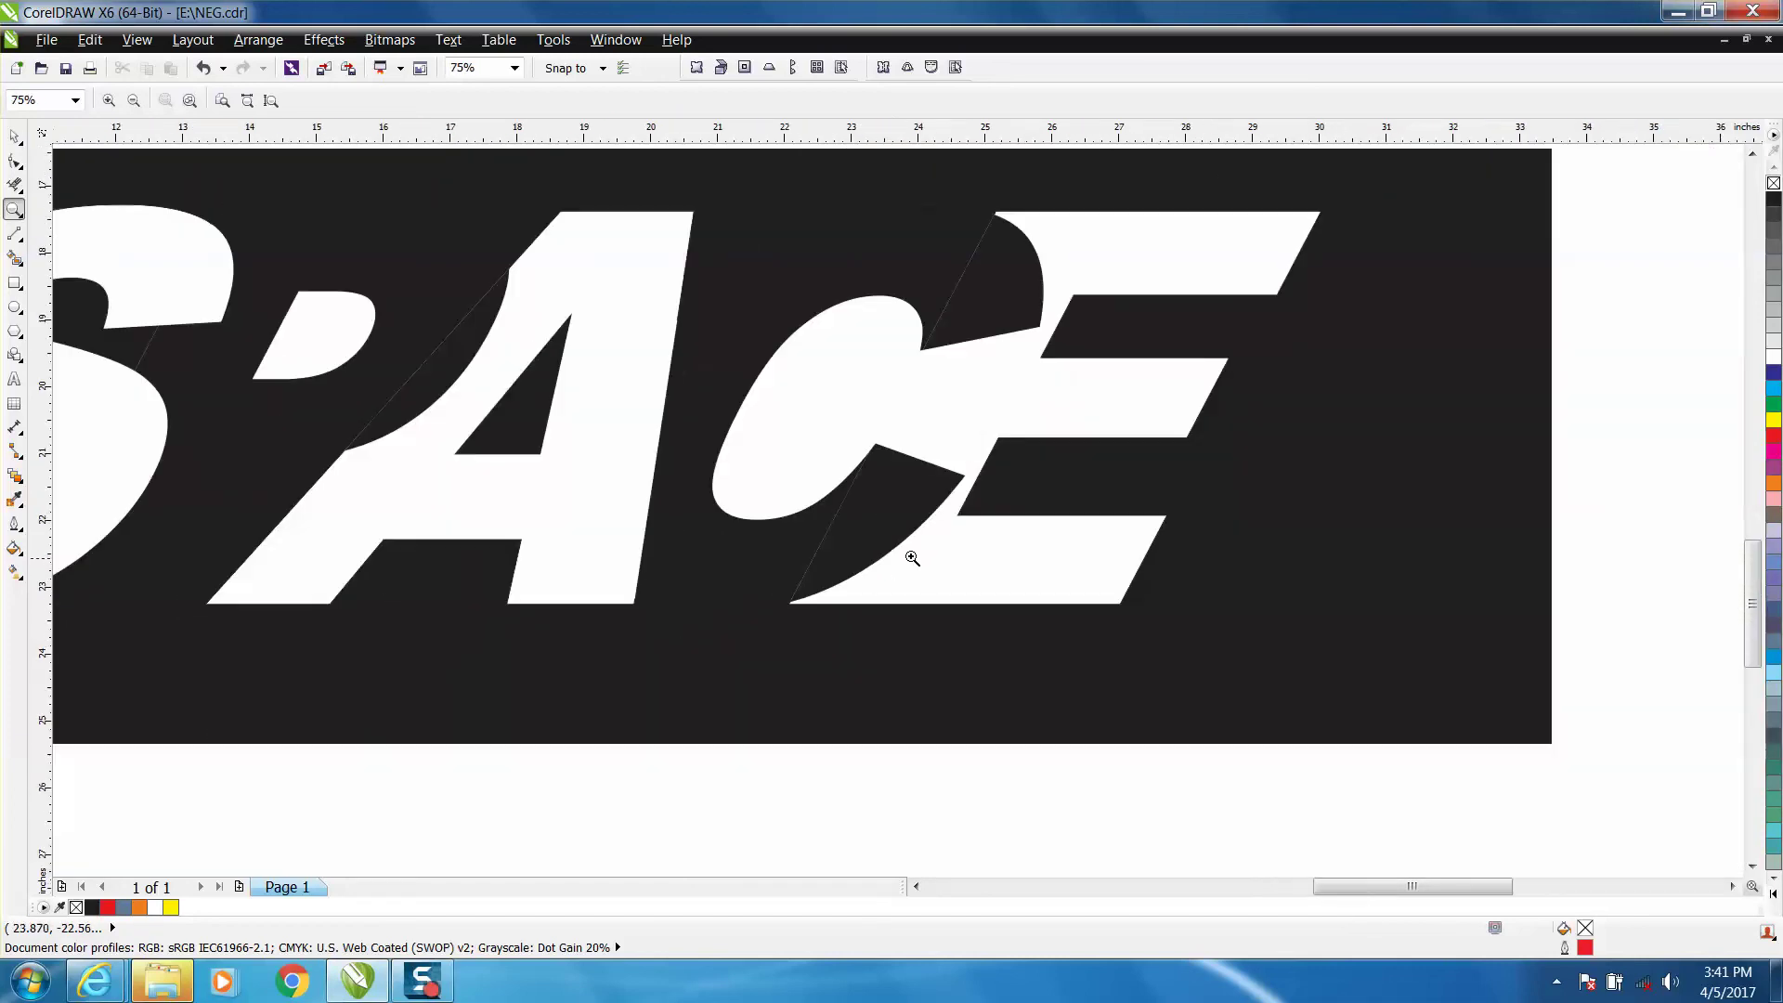
pyautogui.rightClick(778, 531)
pyautogui.press('space')
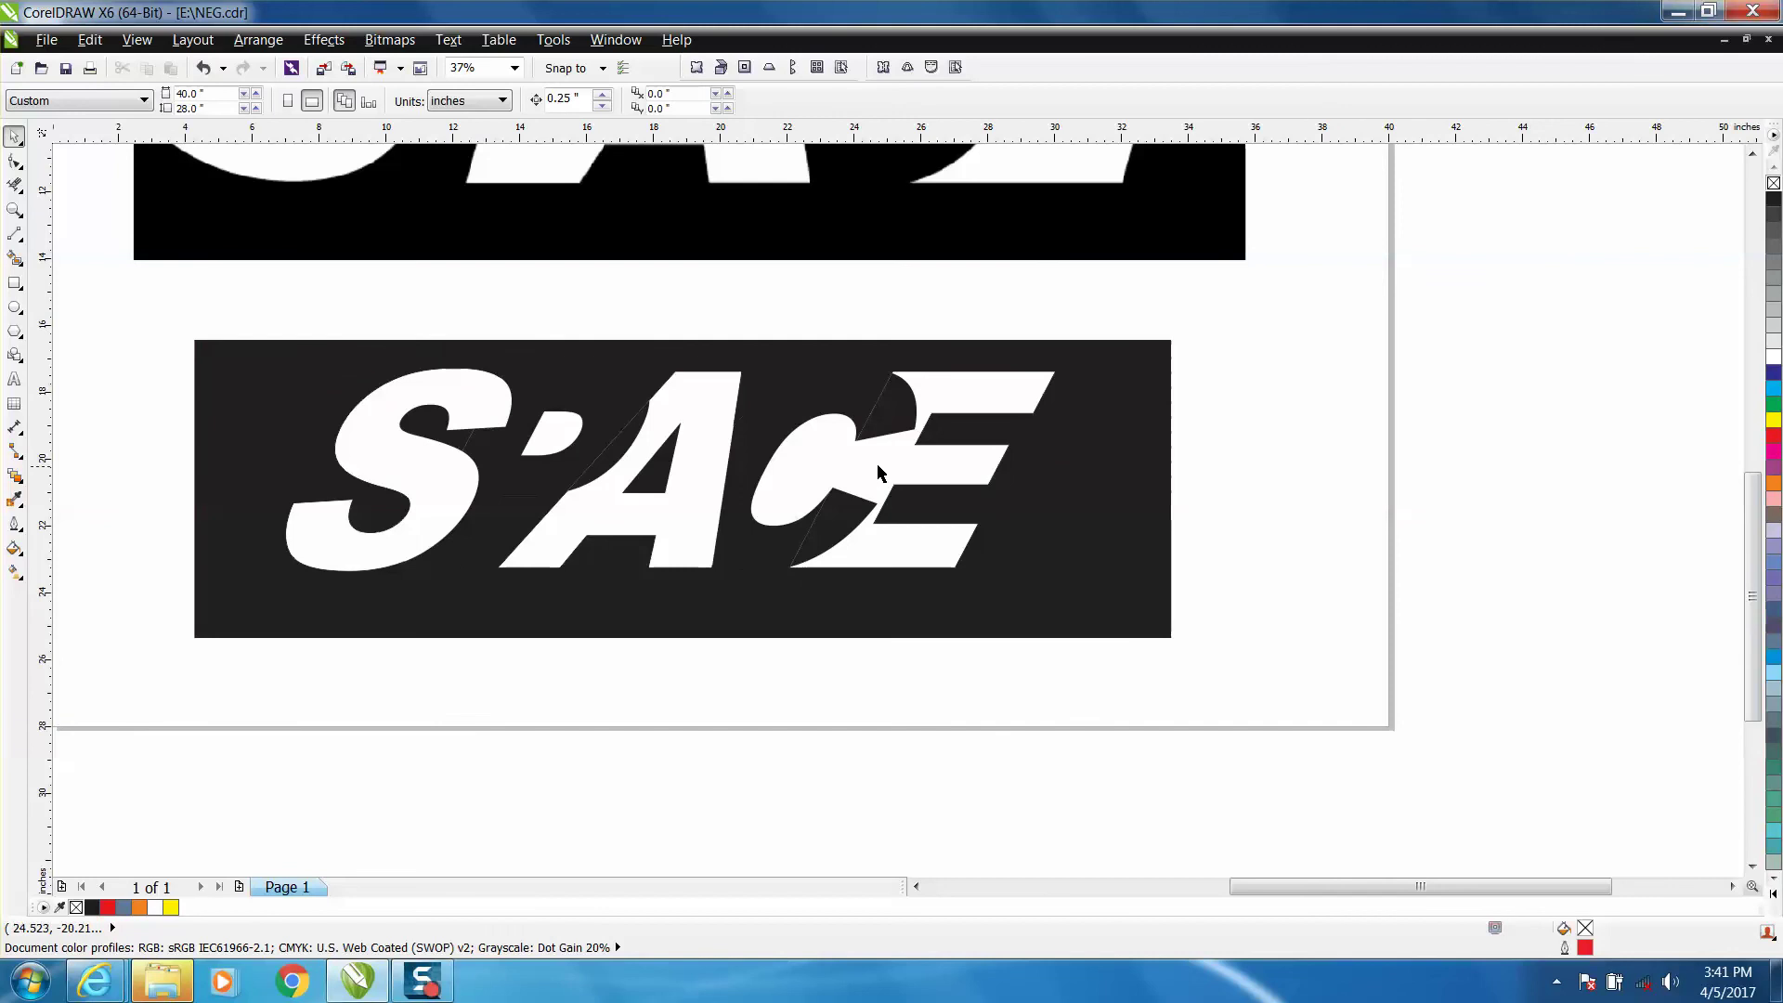
# Step: Pull the thin sliver between S and A out to inspect it, undo, and bring up Arrange > Order
pyautogui.click(893, 426)
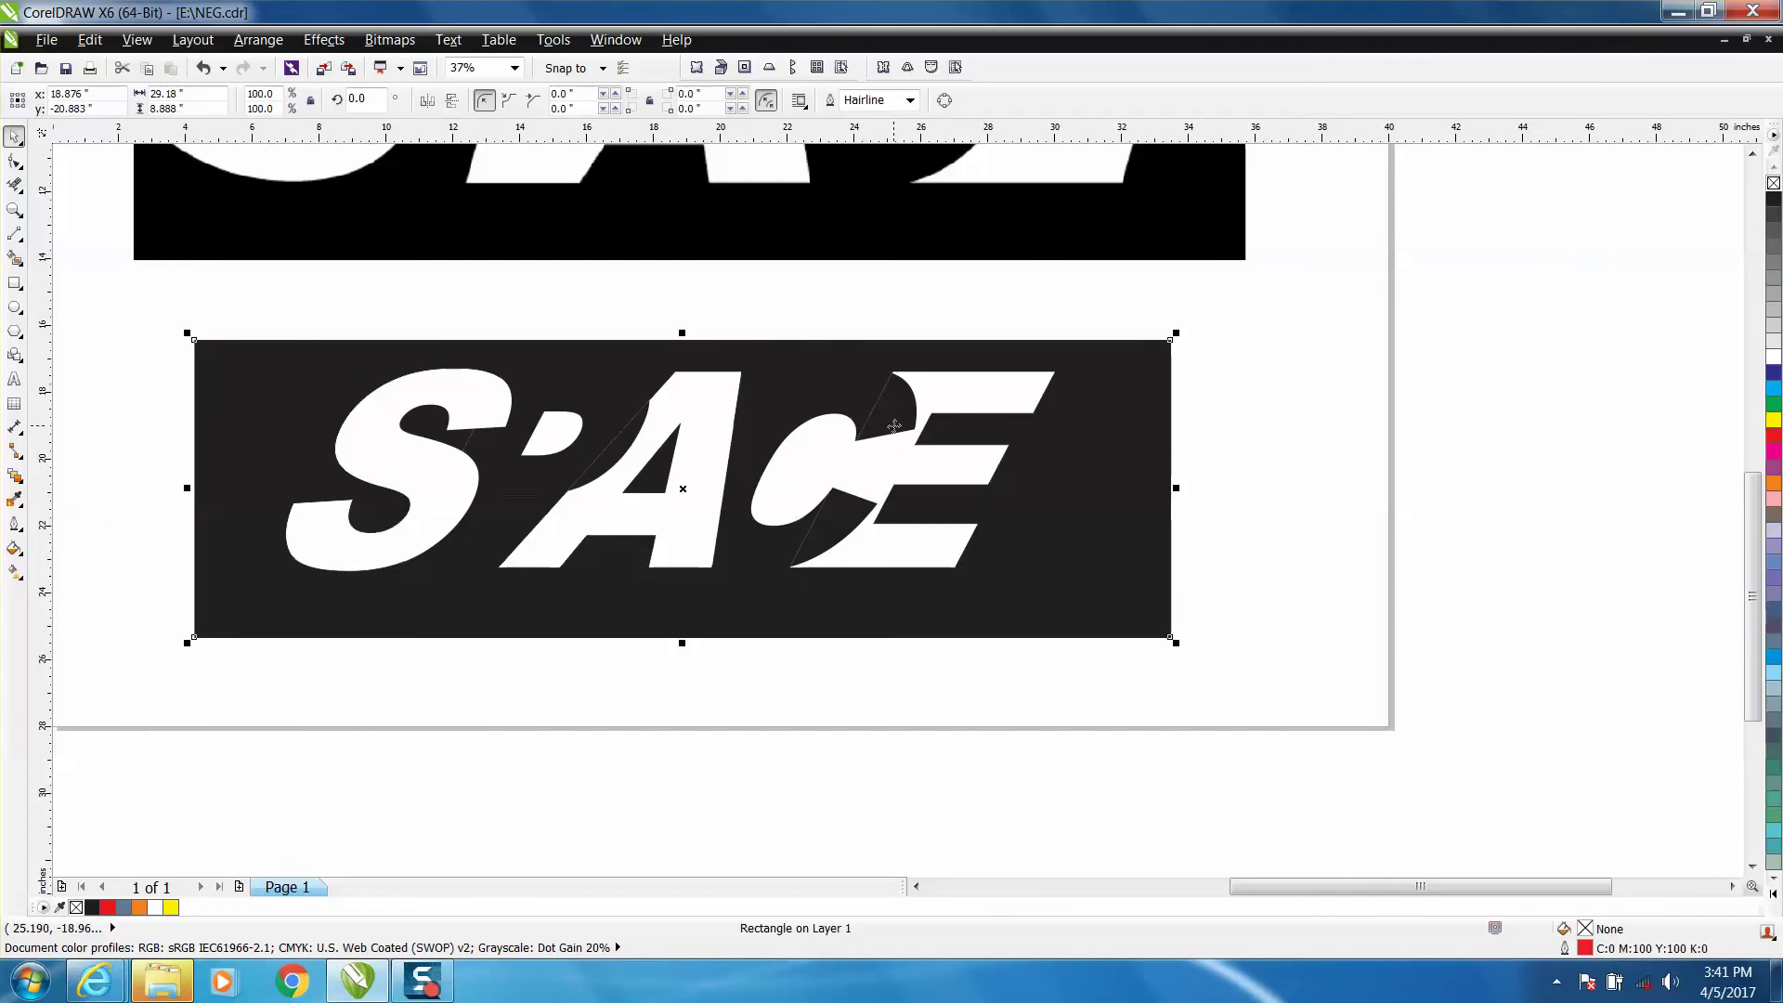
pyautogui.click(746, 679)
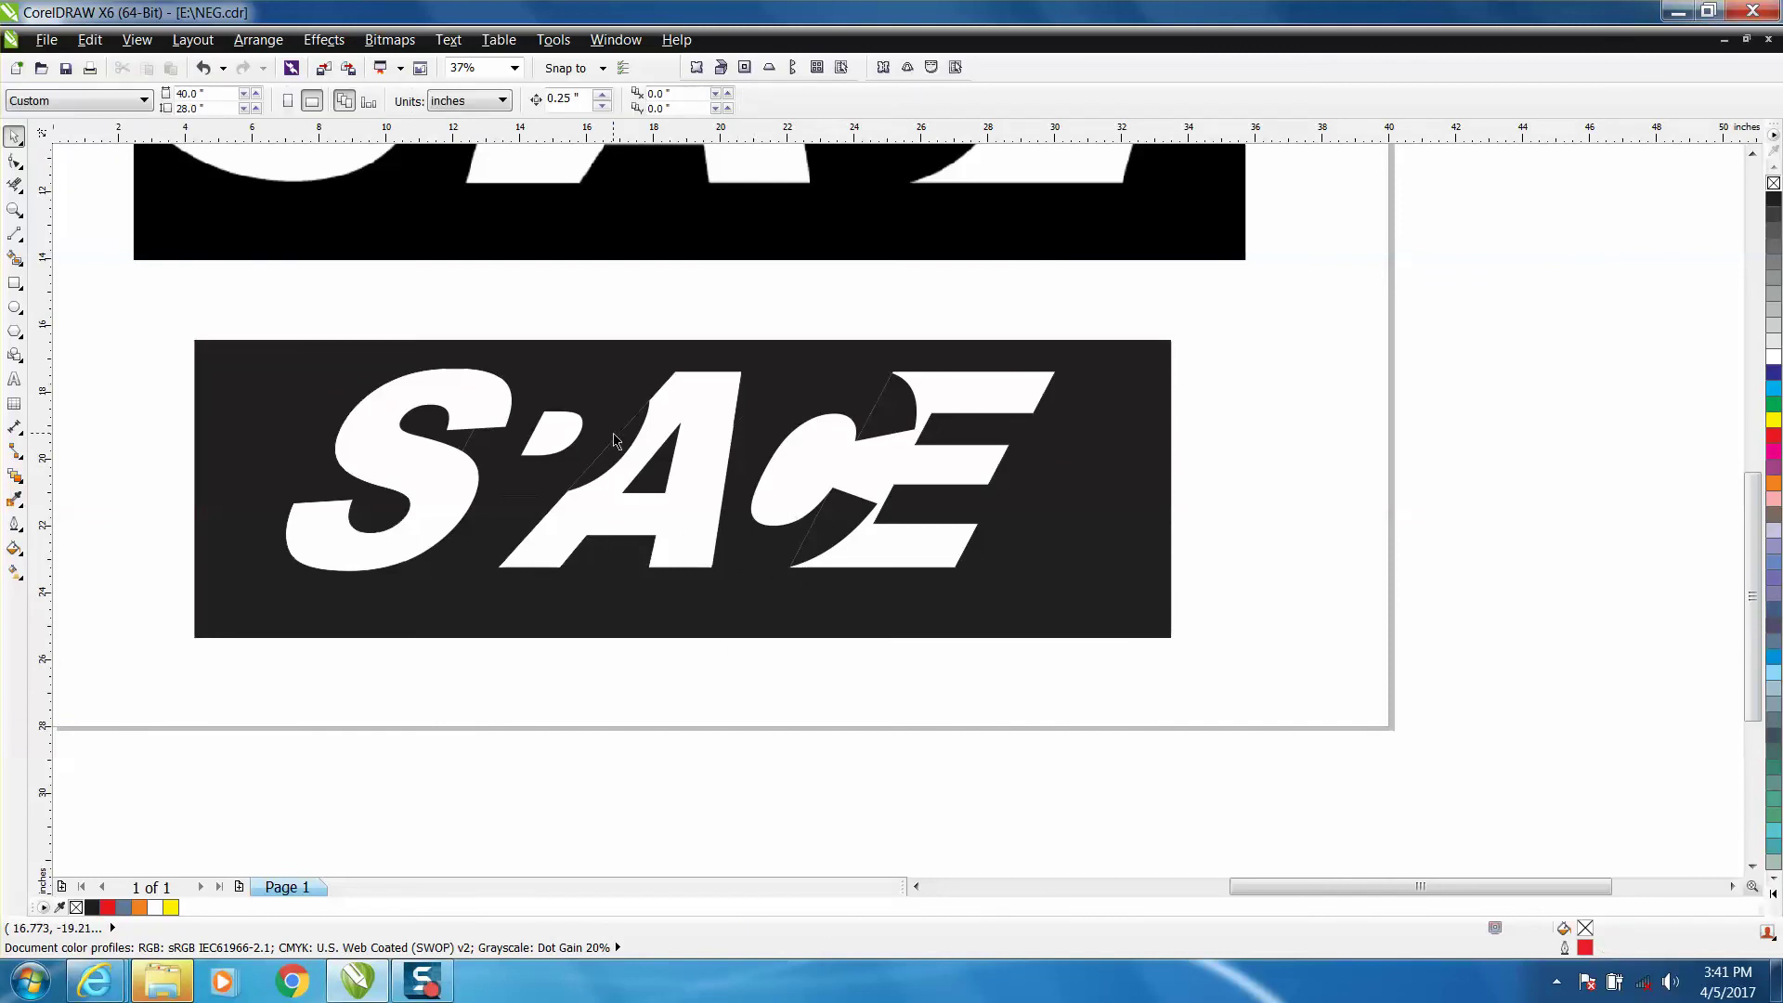
pyautogui.moveTo(615, 441); pyautogui.dragTo(714, 622)
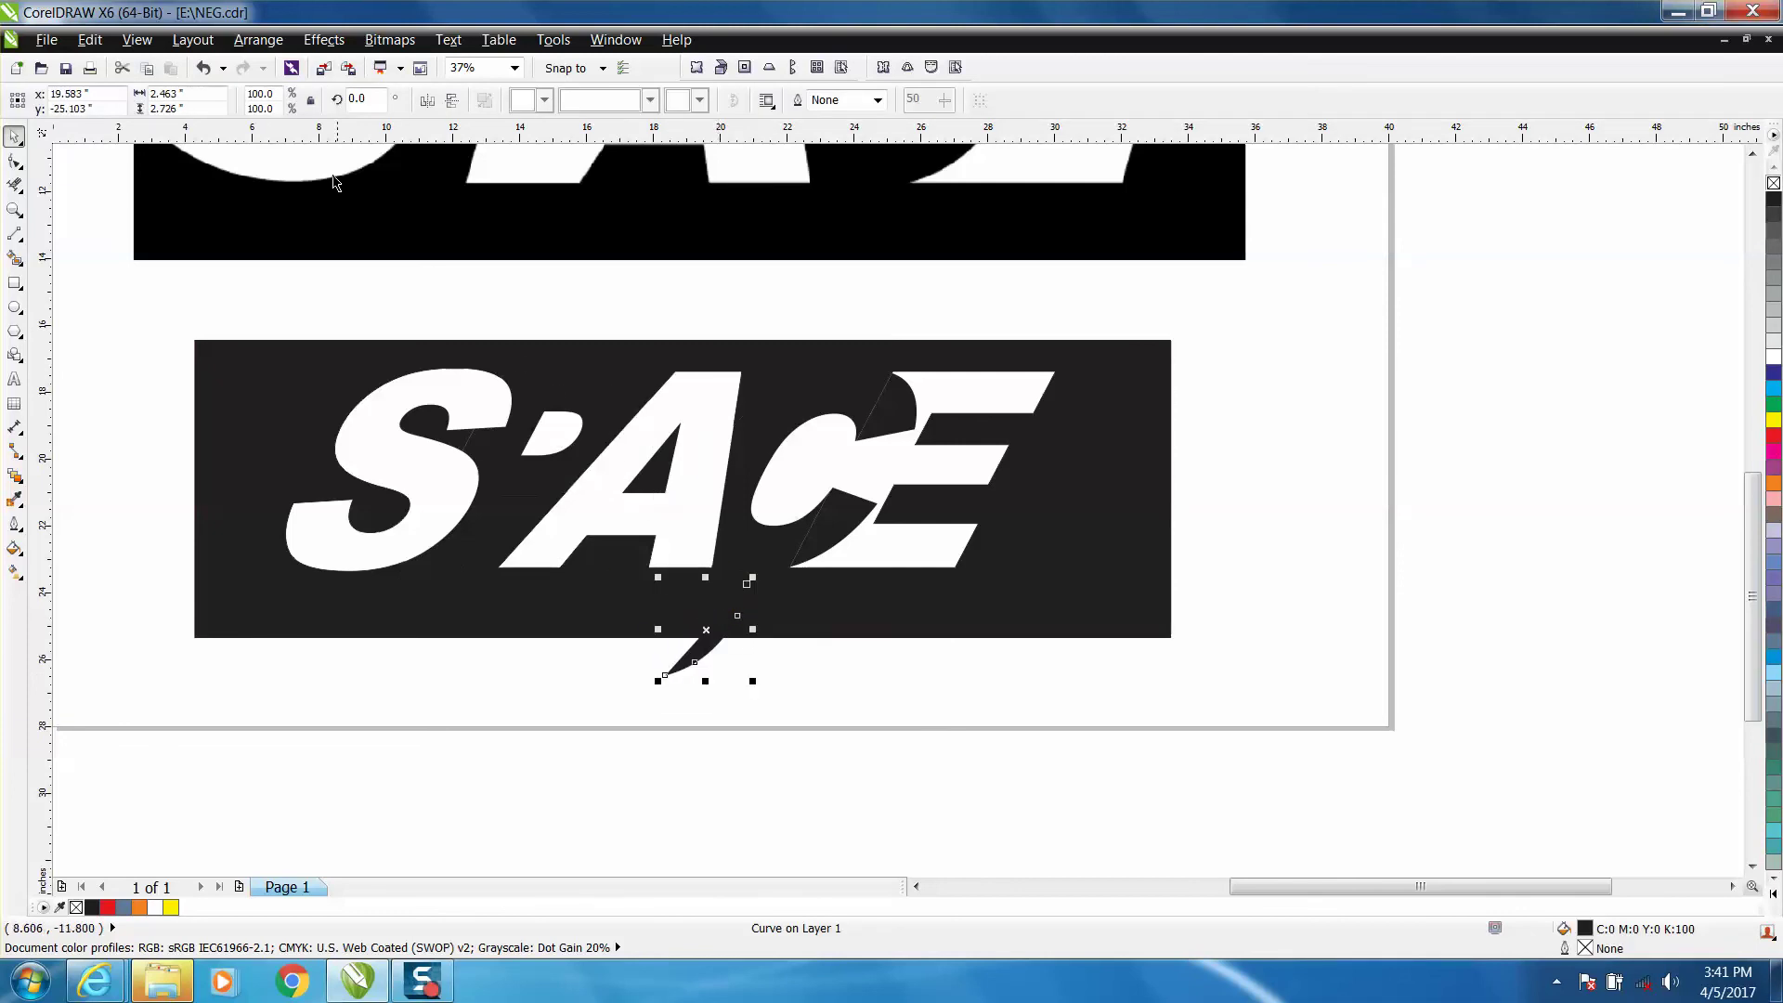
pyautogui.click(202, 69)
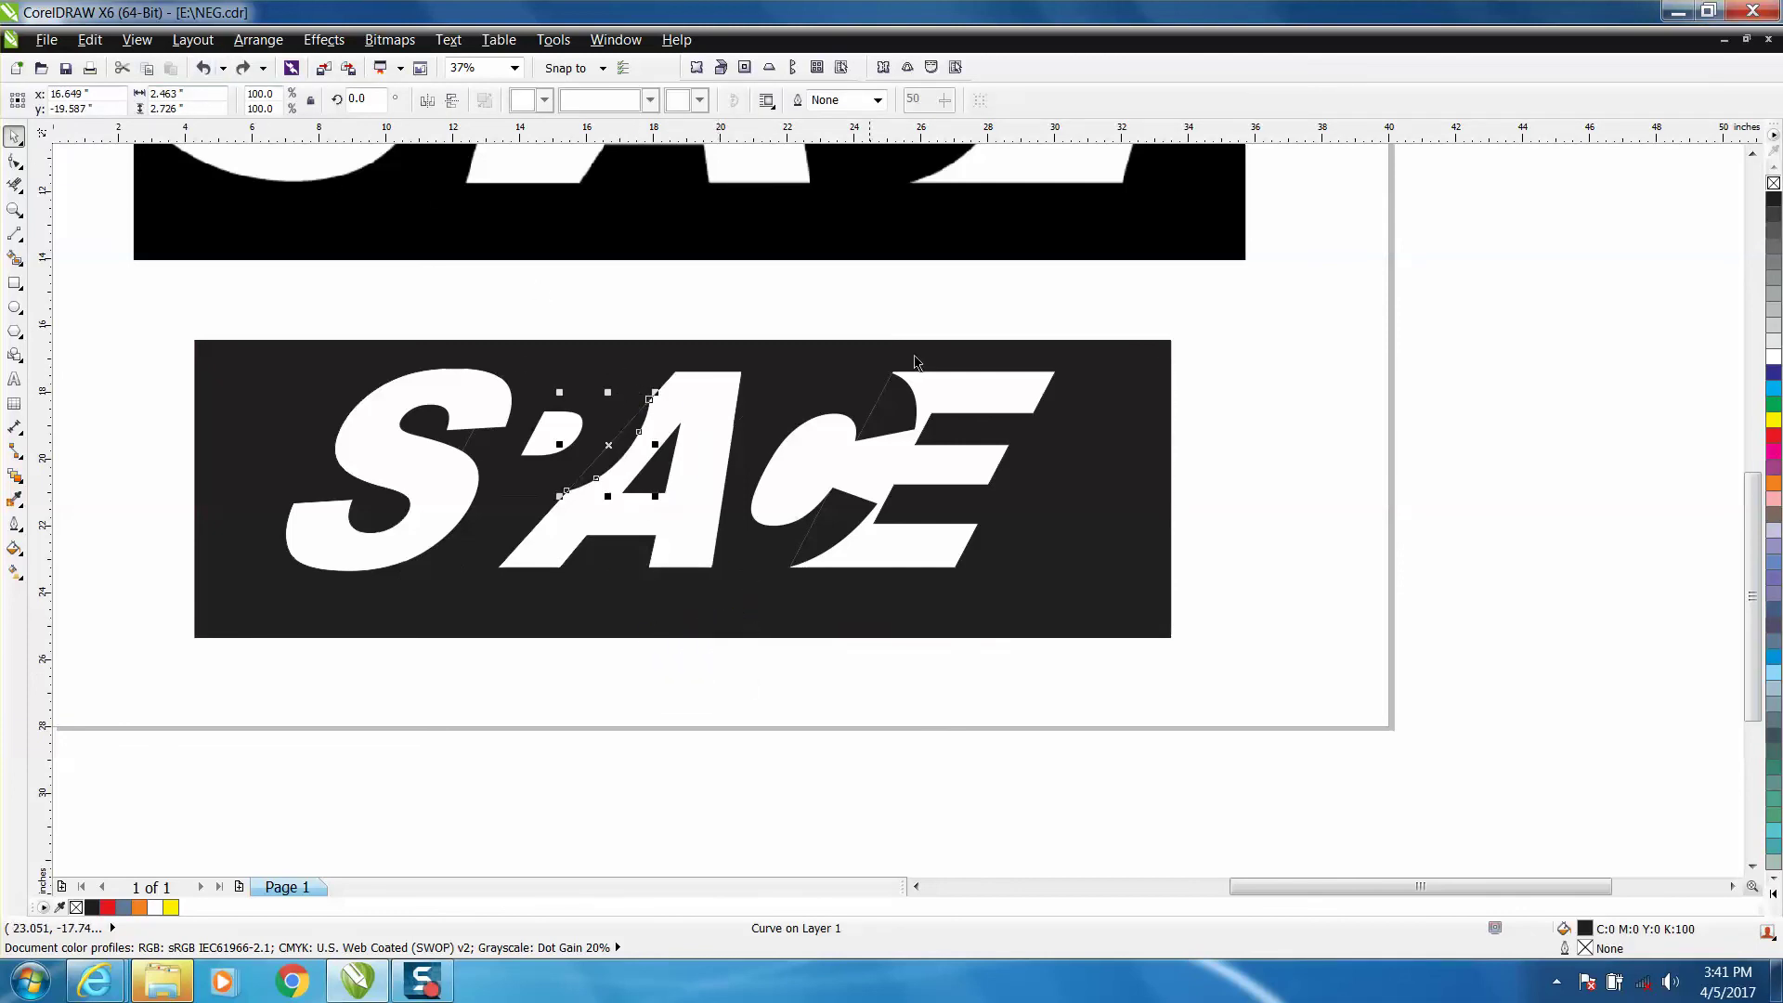
pyautogui.click(257, 39)
pyautogui.moveTo(275, 146)
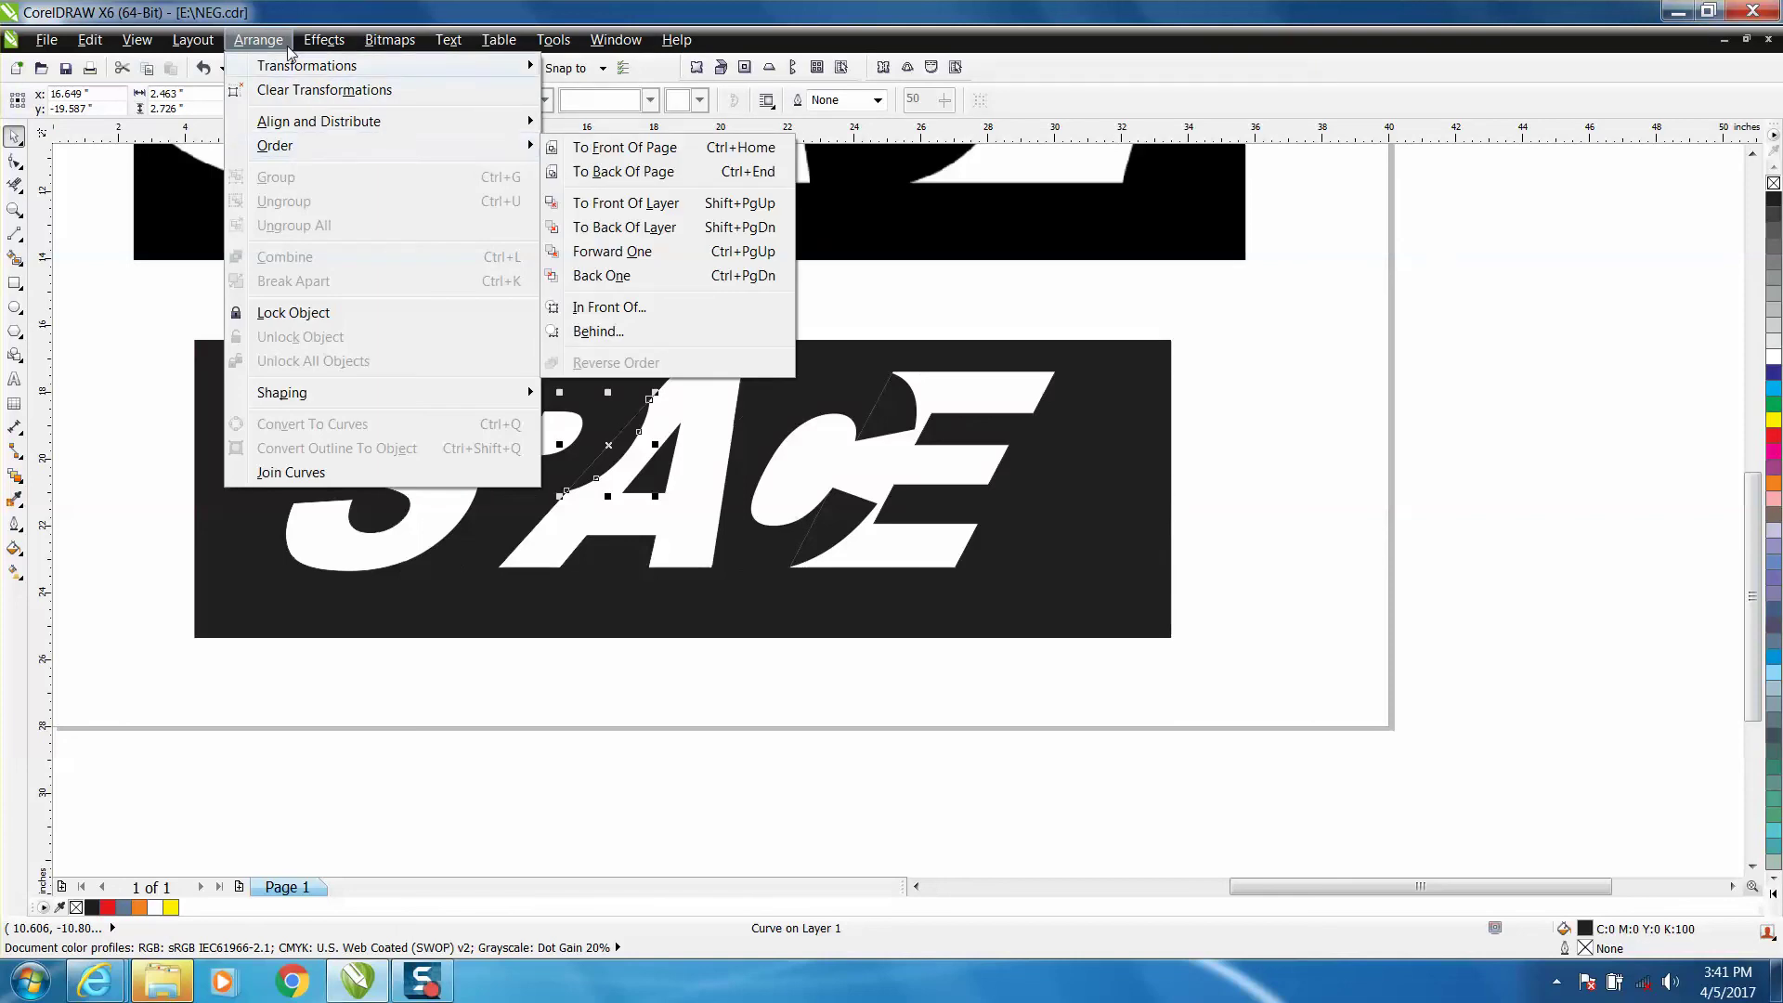
# Step: Apply a 0.001-inch outside contour to the sliver shape to hide its seam
pyautogui.click(365, 194)
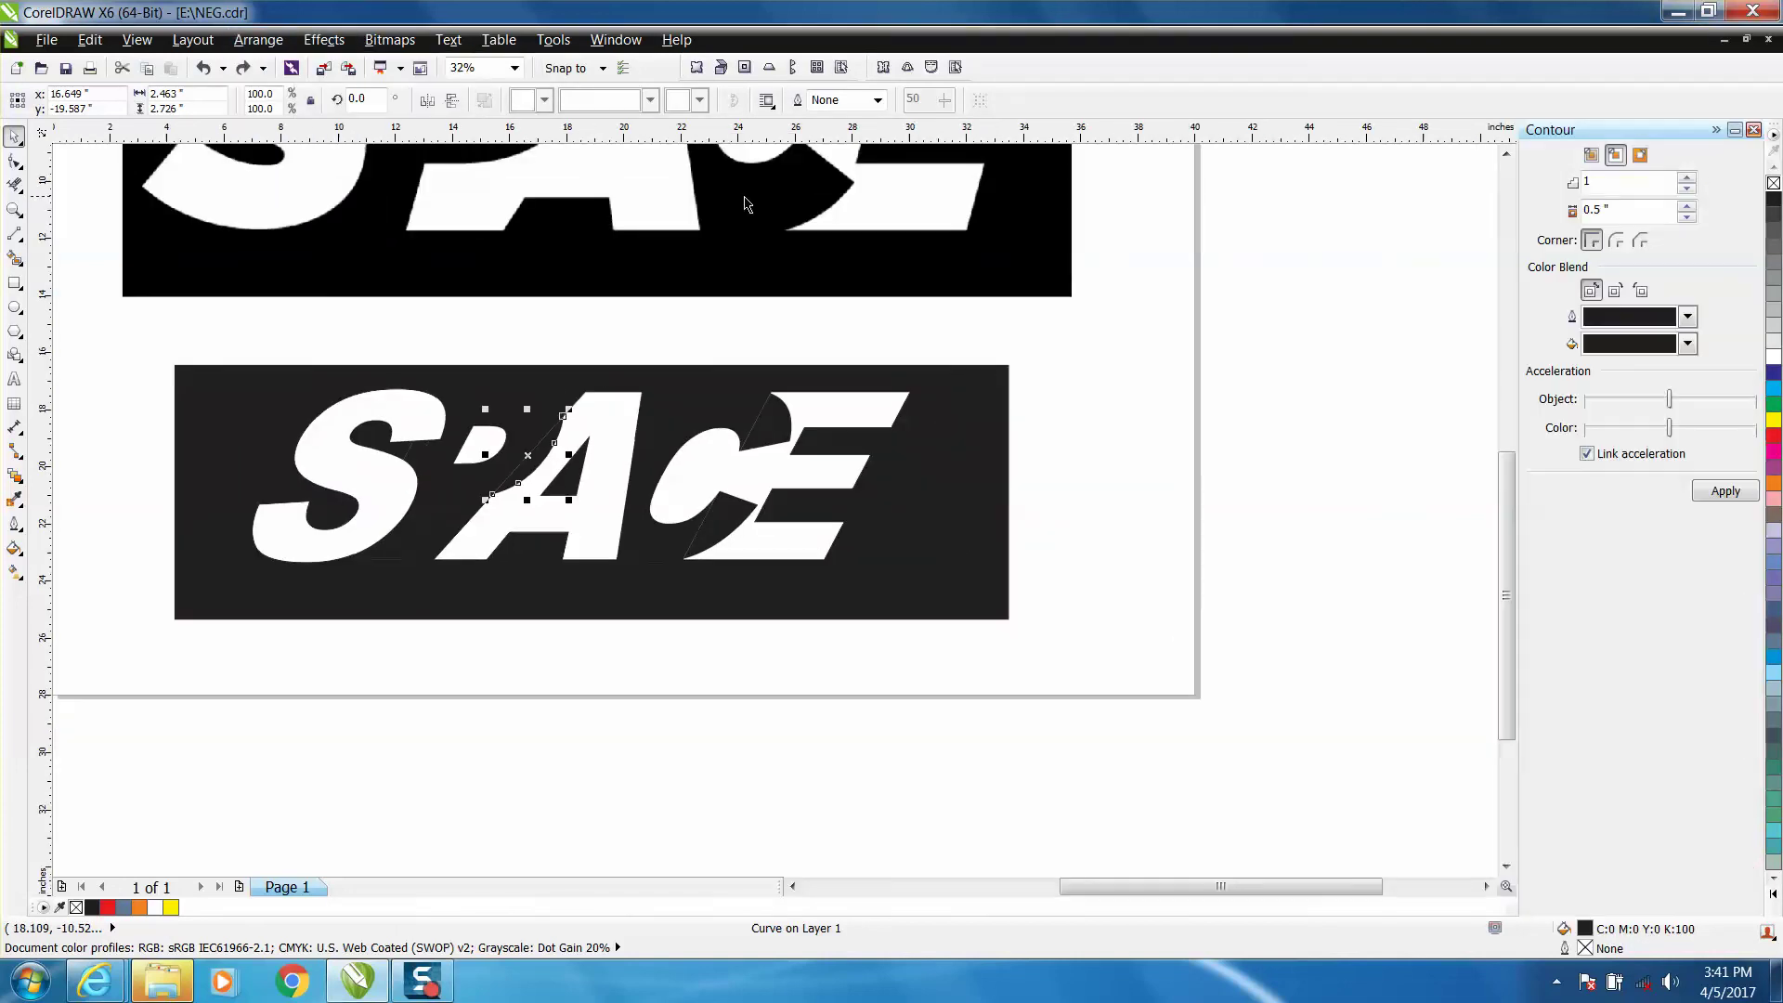
pyautogui.doubleClick(1616, 212)
pyautogui.write('.001')
pyautogui.click(1640, 157)
pyautogui.click(1736, 499)
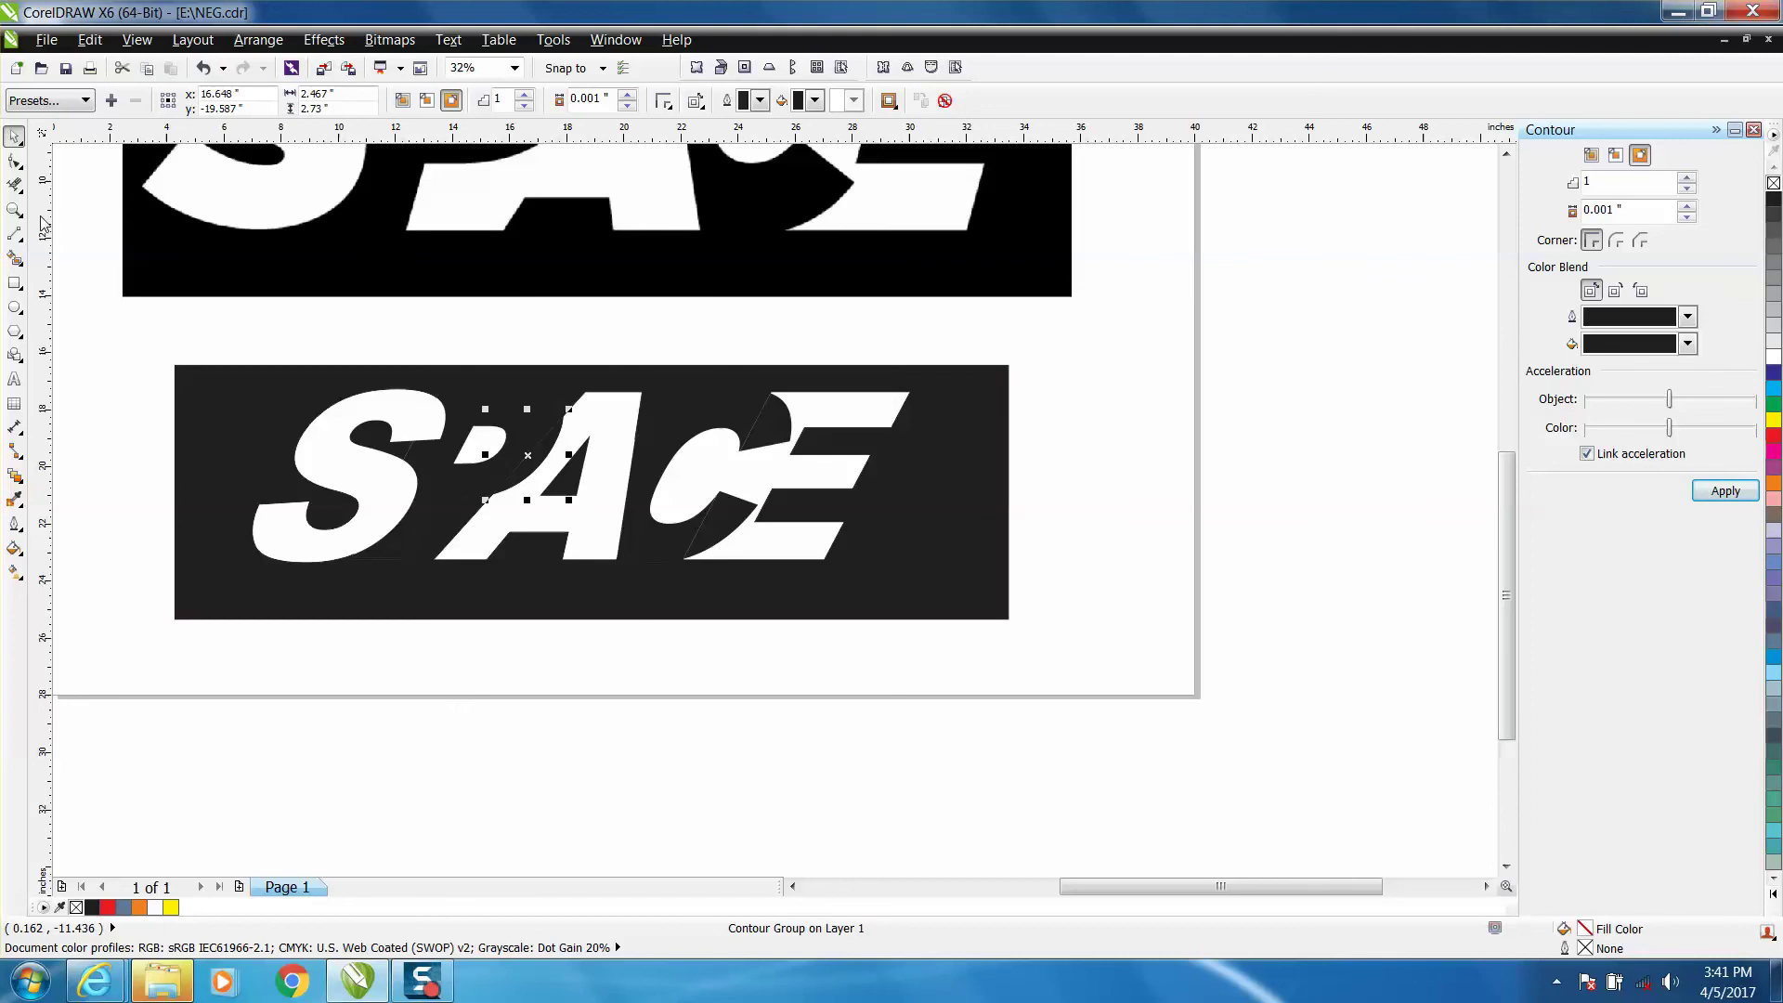
pyautogui.click(14, 209)
# Step: Undo the 0.001-inch contour and apply a 0.002-inch outside contour to the S–A sliver
pyautogui.moveTo(496, 407); pyautogui.dragTo(644, 498)
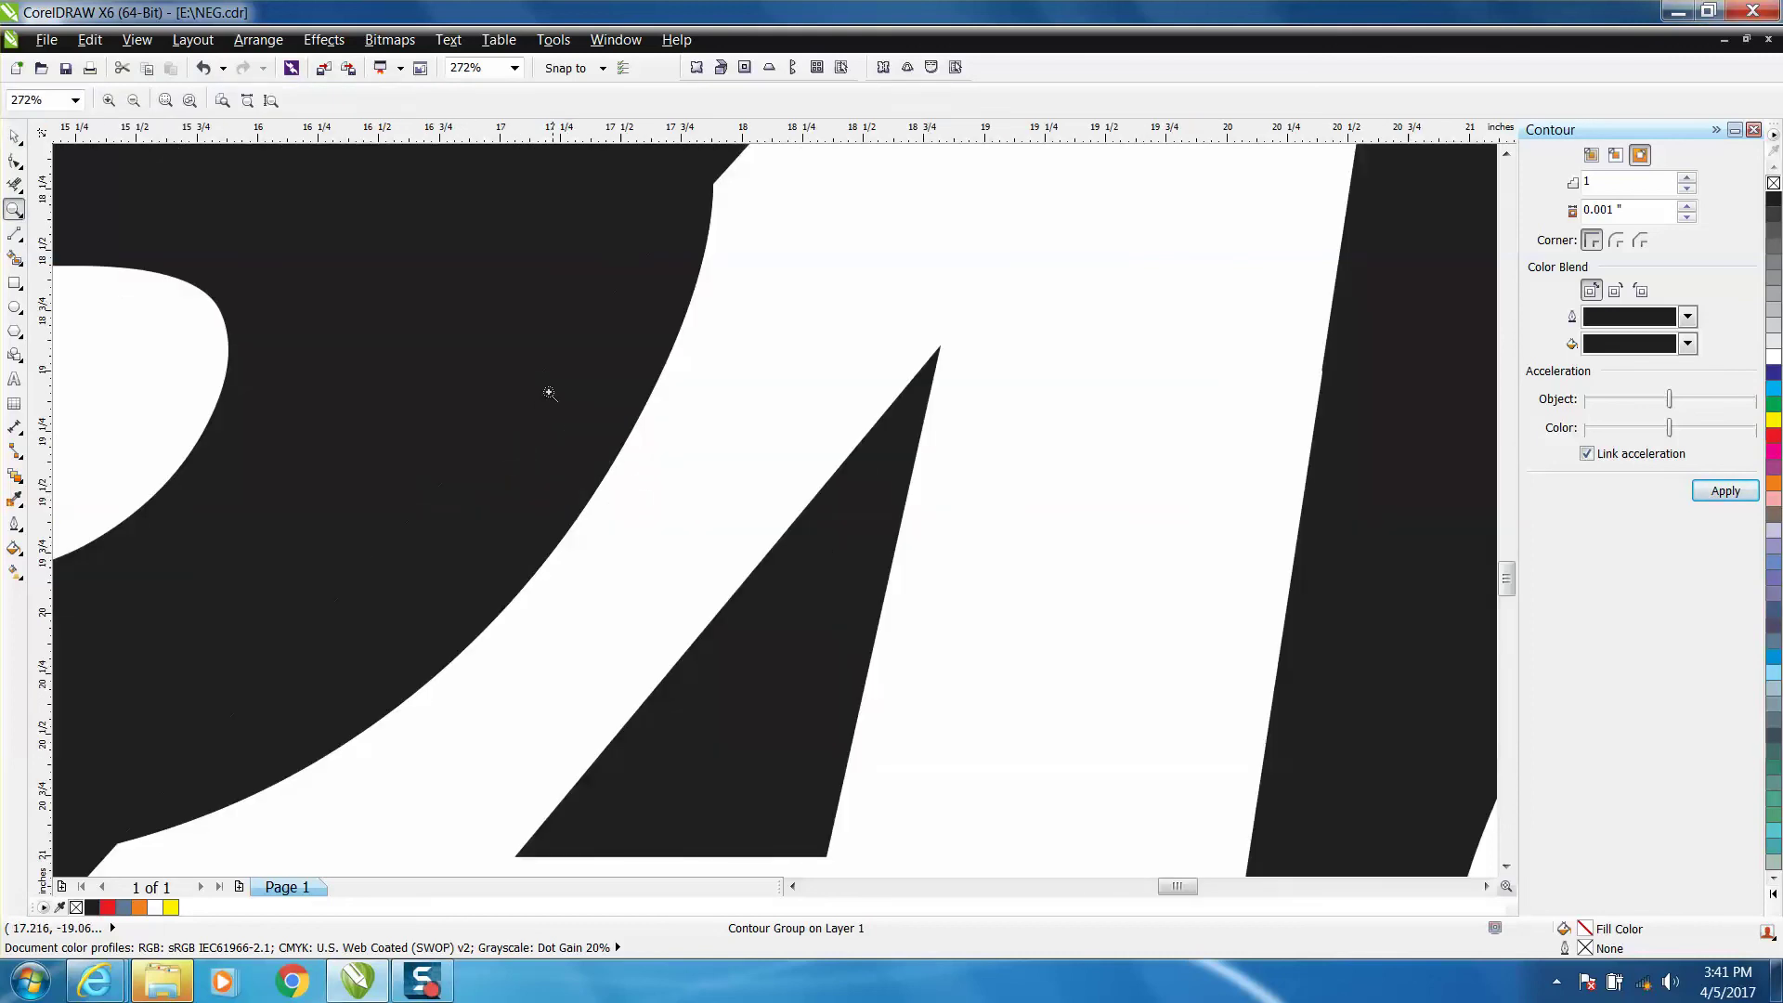
pyautogui.click(203, 67)
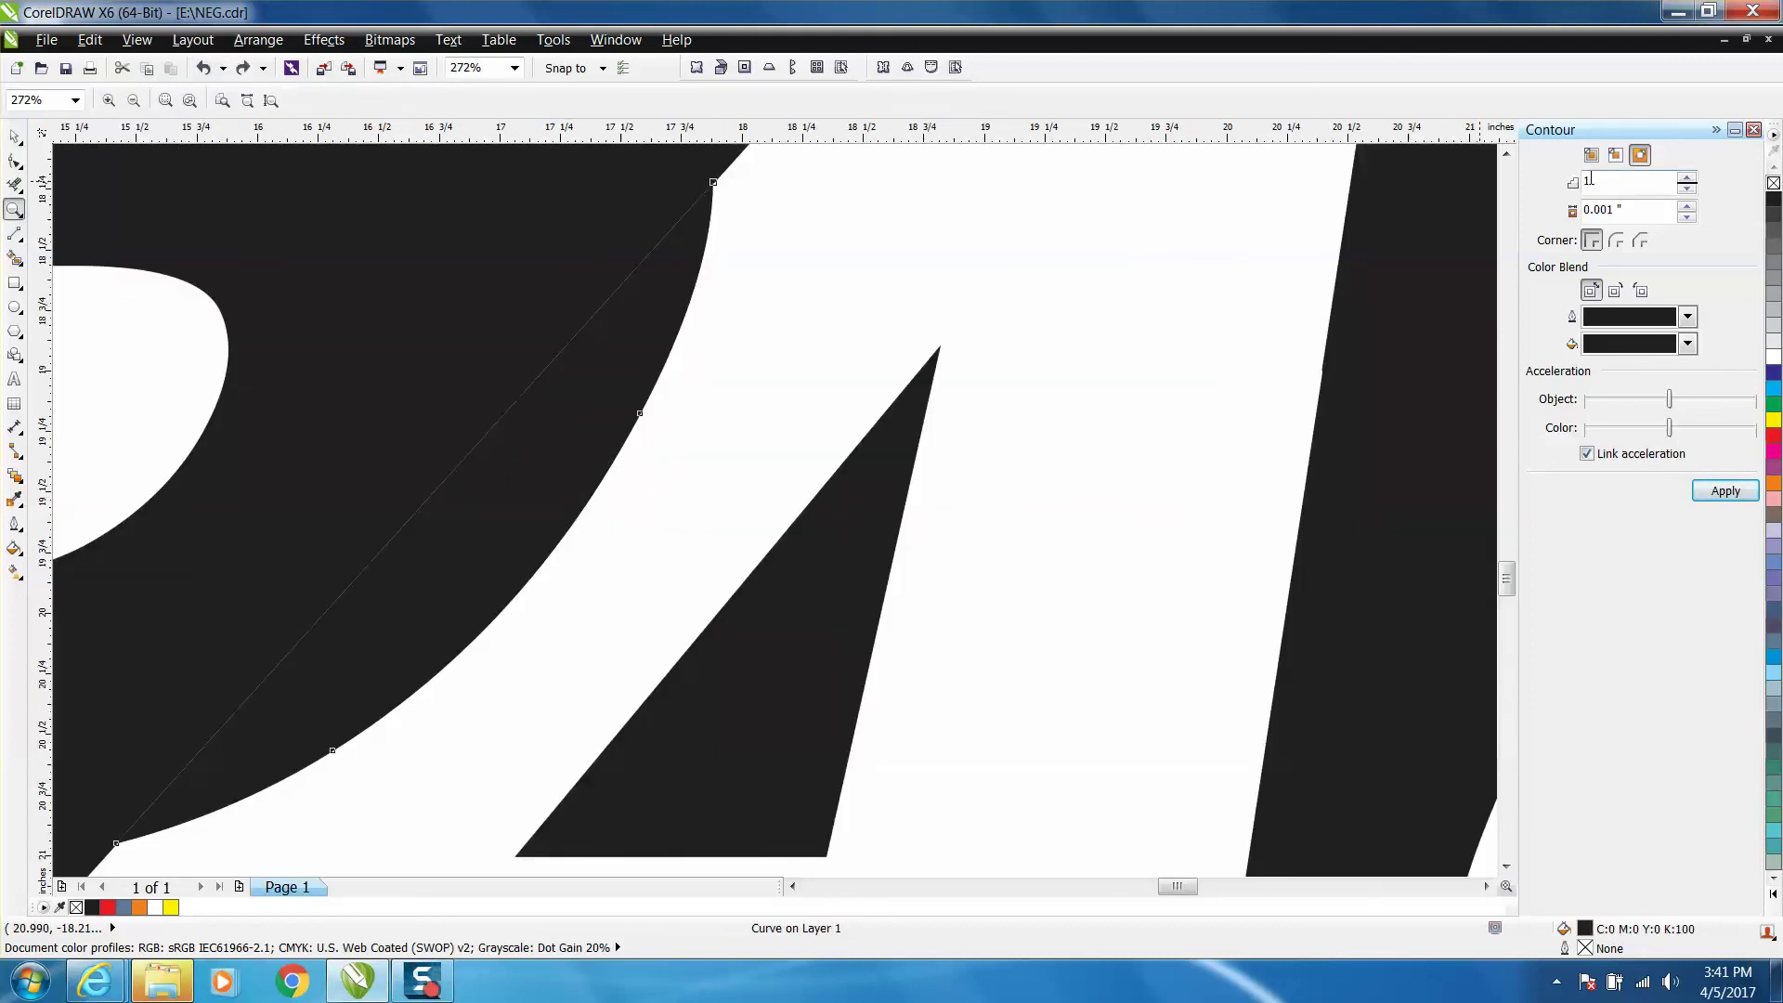
pyautogui.doubleClick(1639, 207)
pyautogui.write('.002')
pyautogui.click(1726, 491)
pyautogui.scroll(-3, 1230, 413)
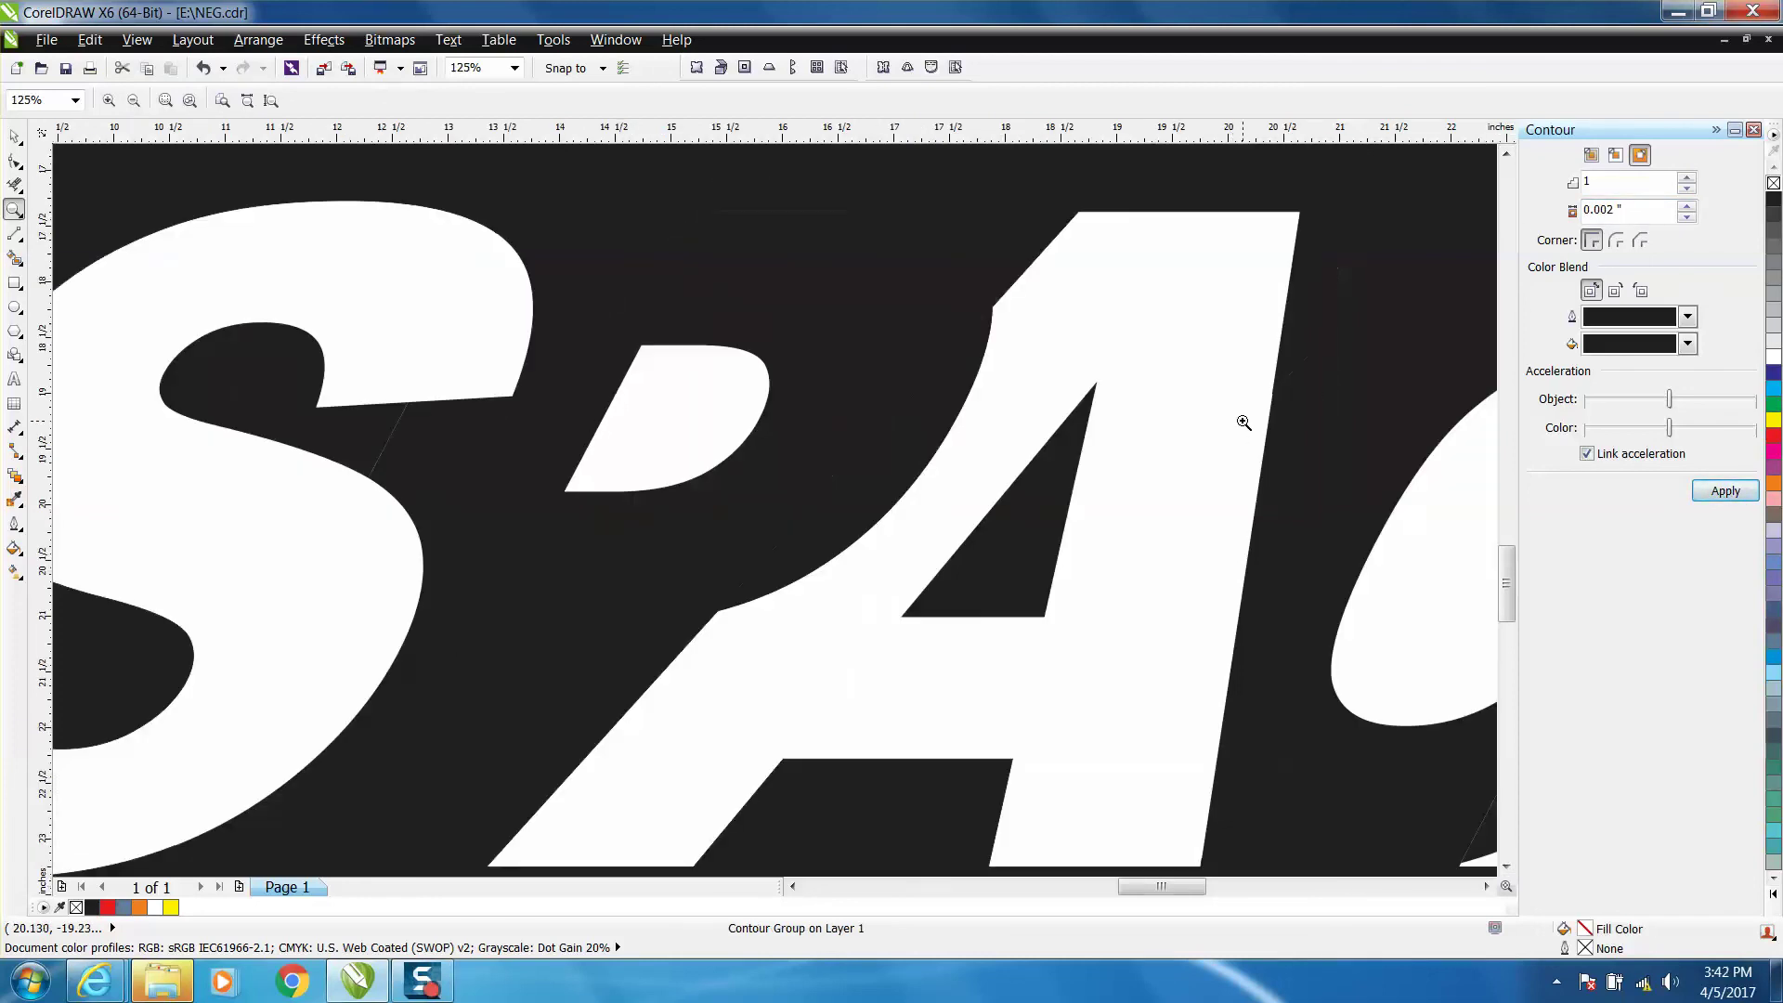
pyautogui.scroll(-2, 1244, 422)
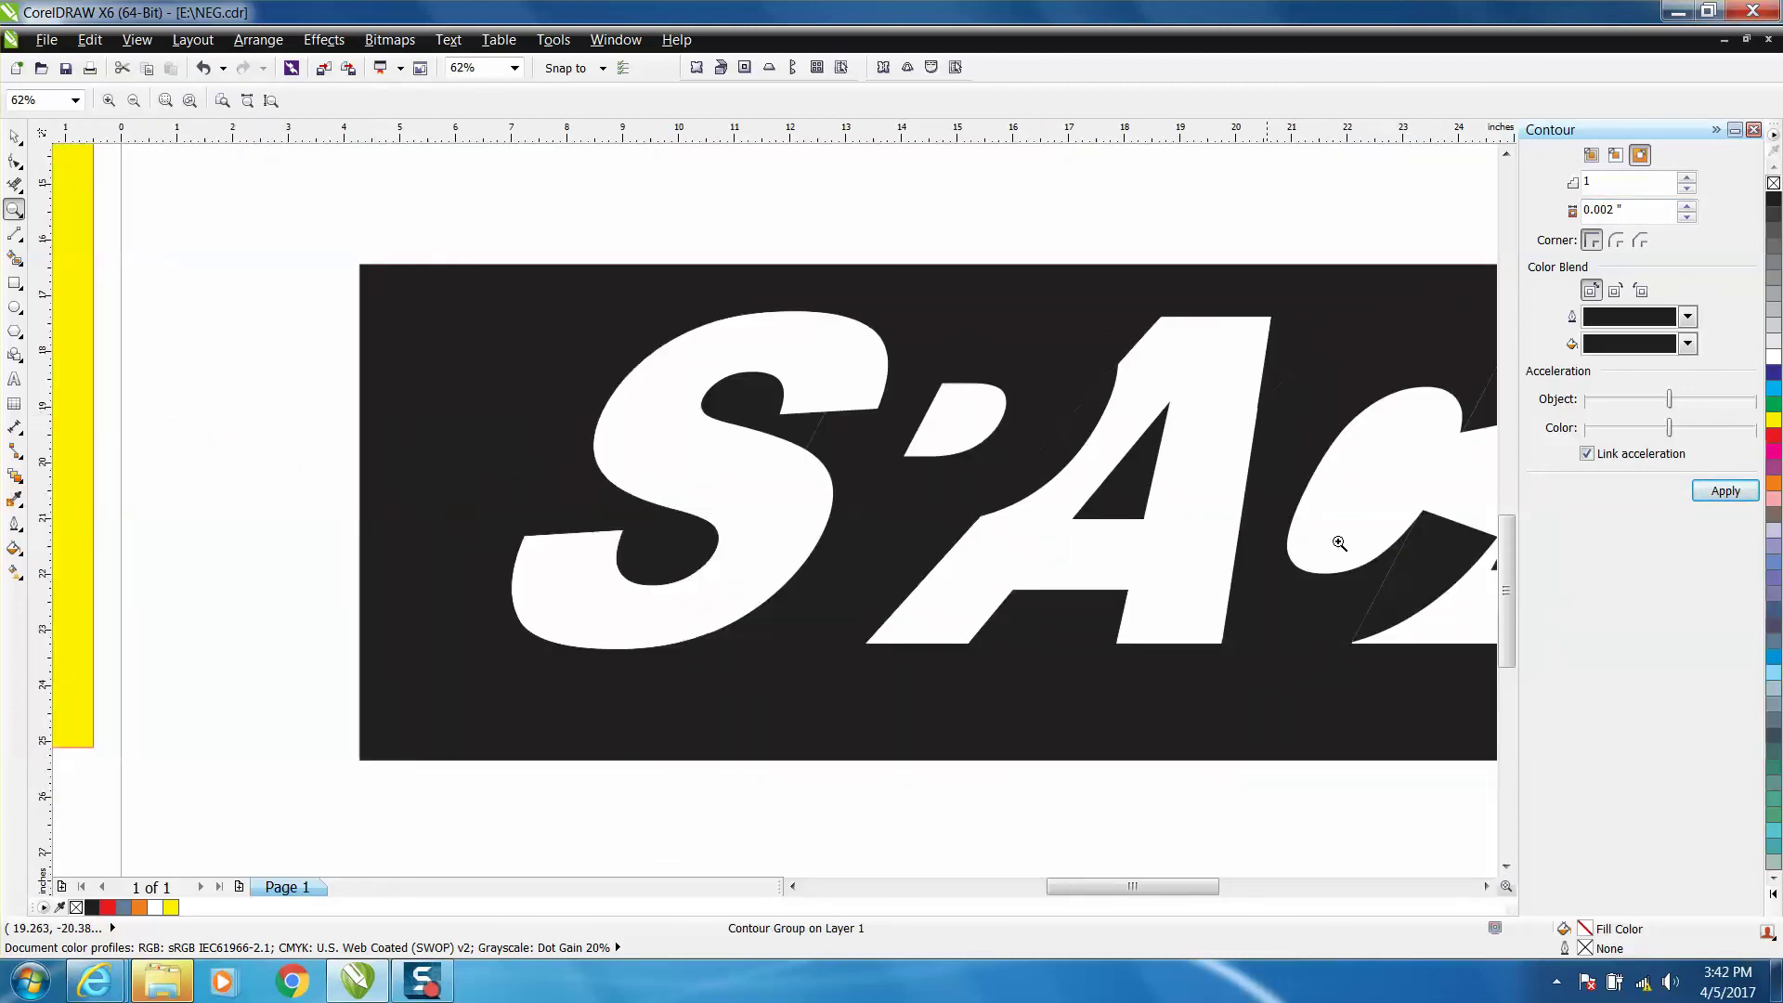
pyautogui.moveTo(1075, 409); pyautogui.dragTo(1103, 431)
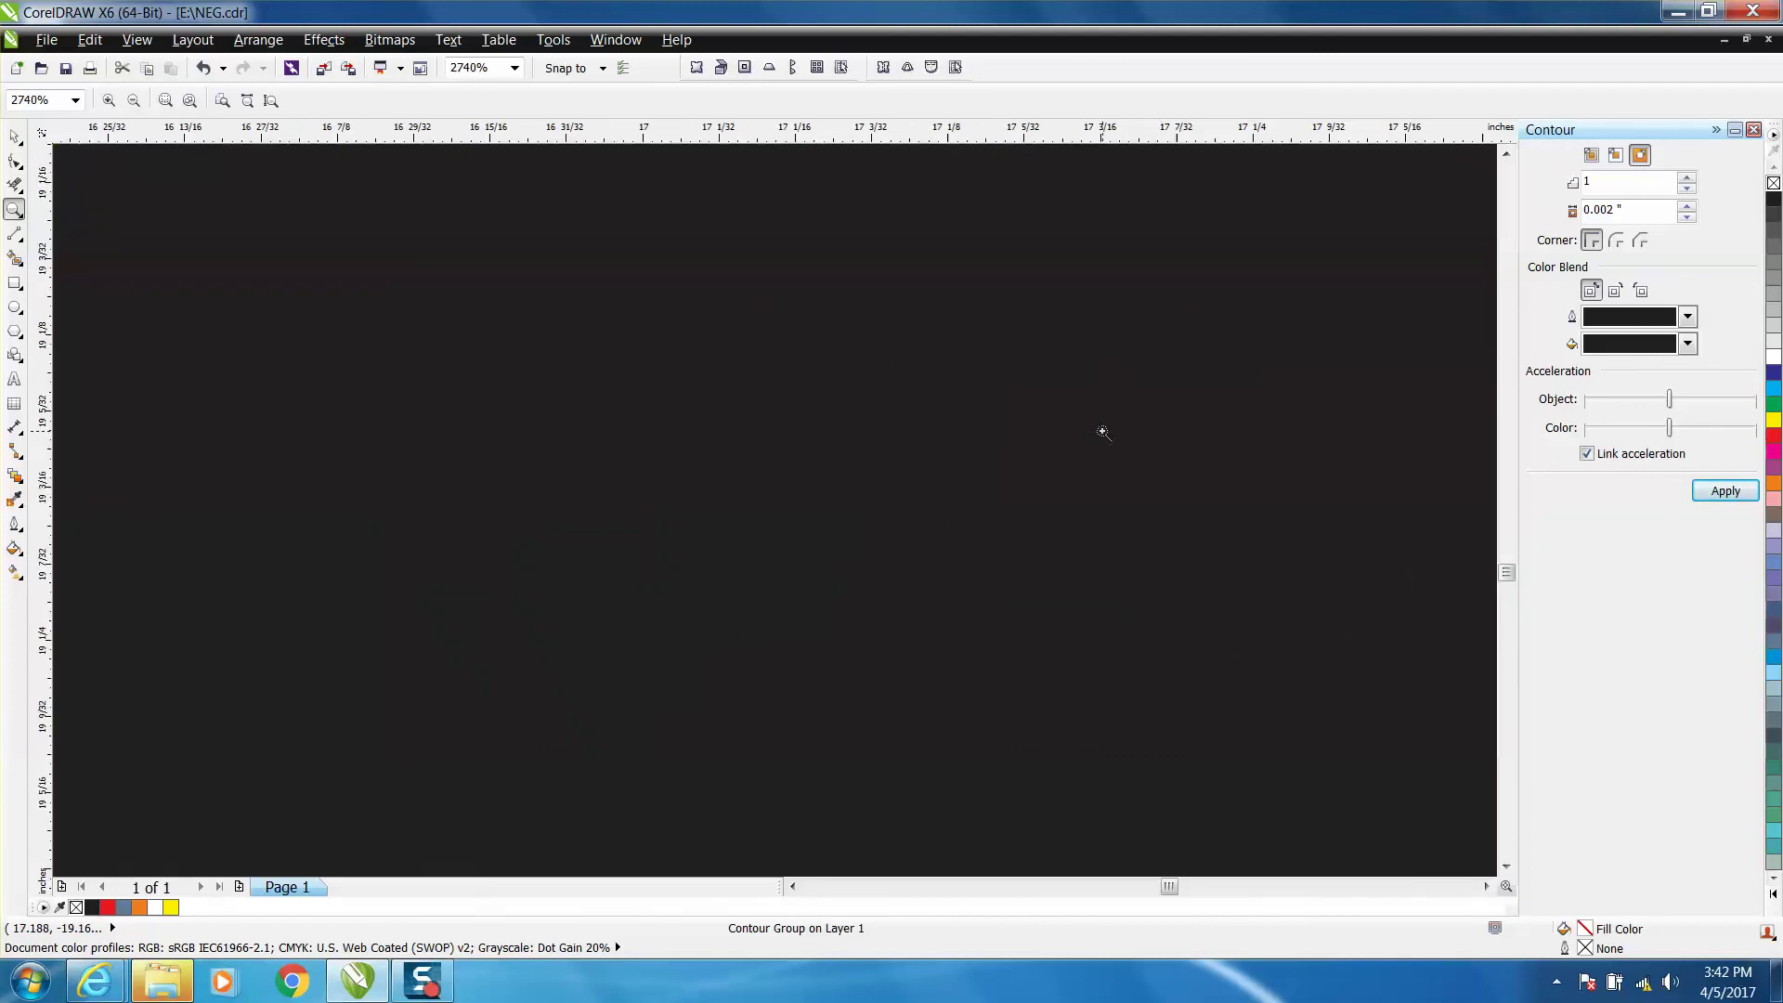
pyautogui.scroll(-6, 1104, 430)
pyautogui.scroll(-4, 1126, 435)
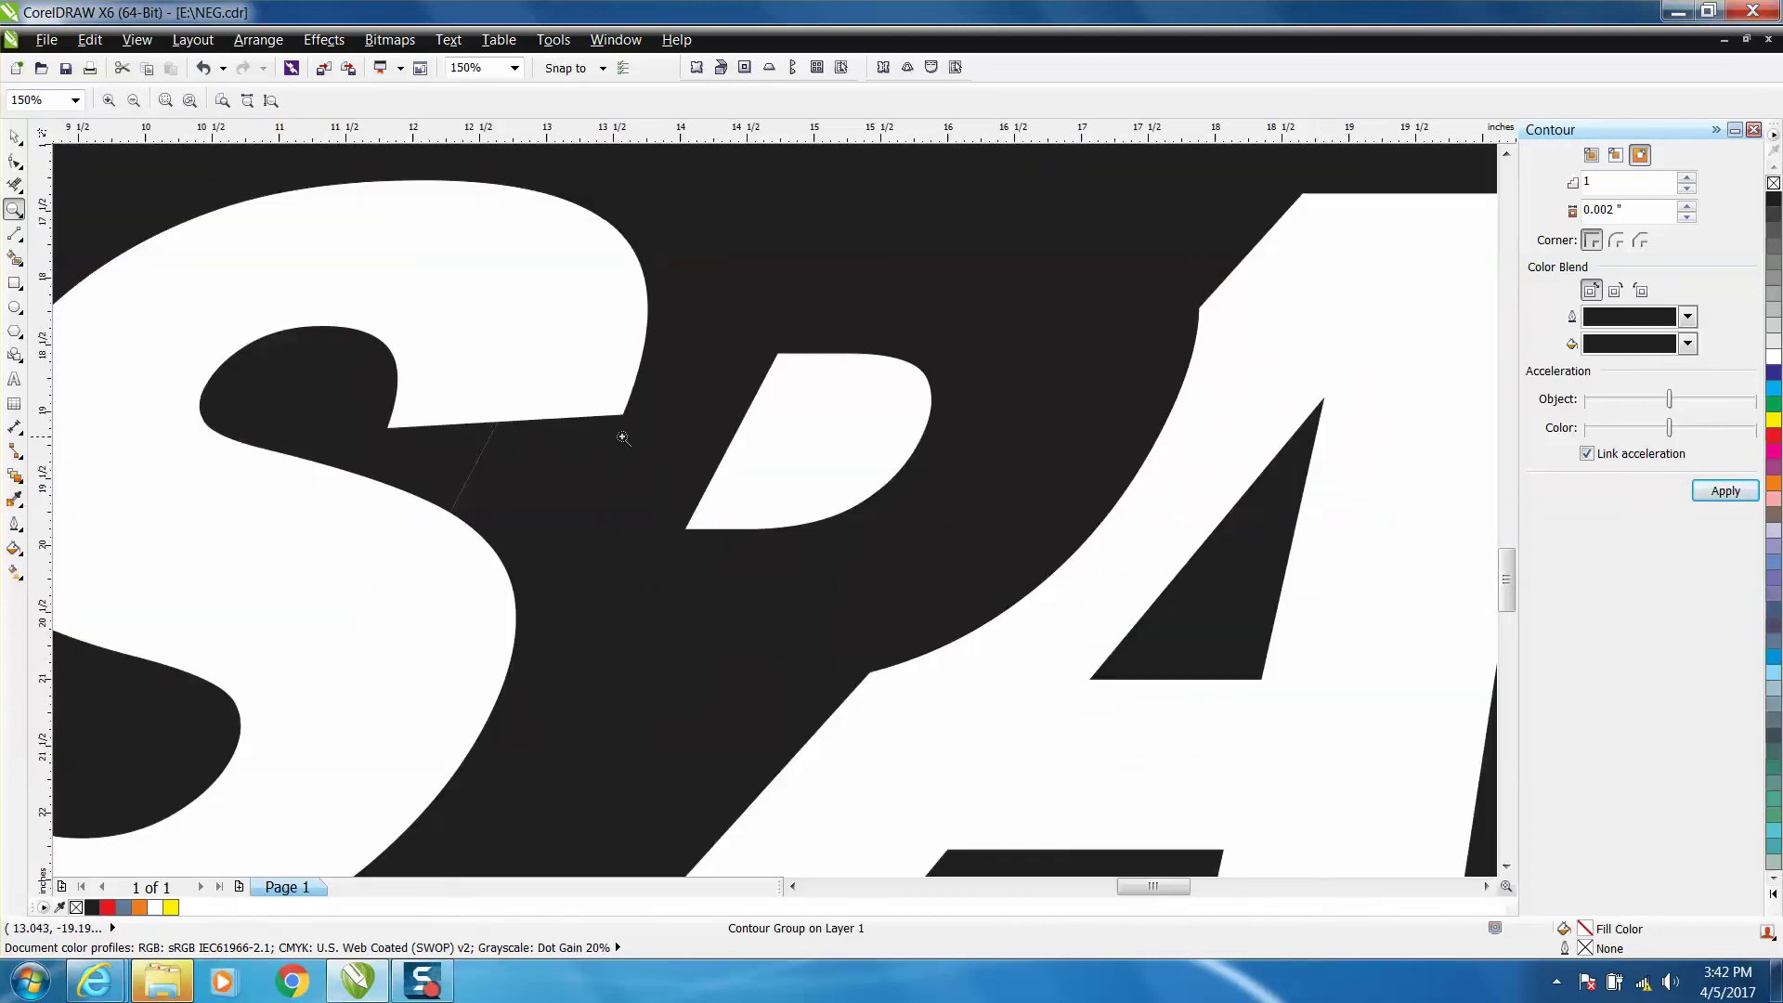
pyautogui.scroll(-3, 624, 439)
pyautogui.scroll(-2, 656, 418)
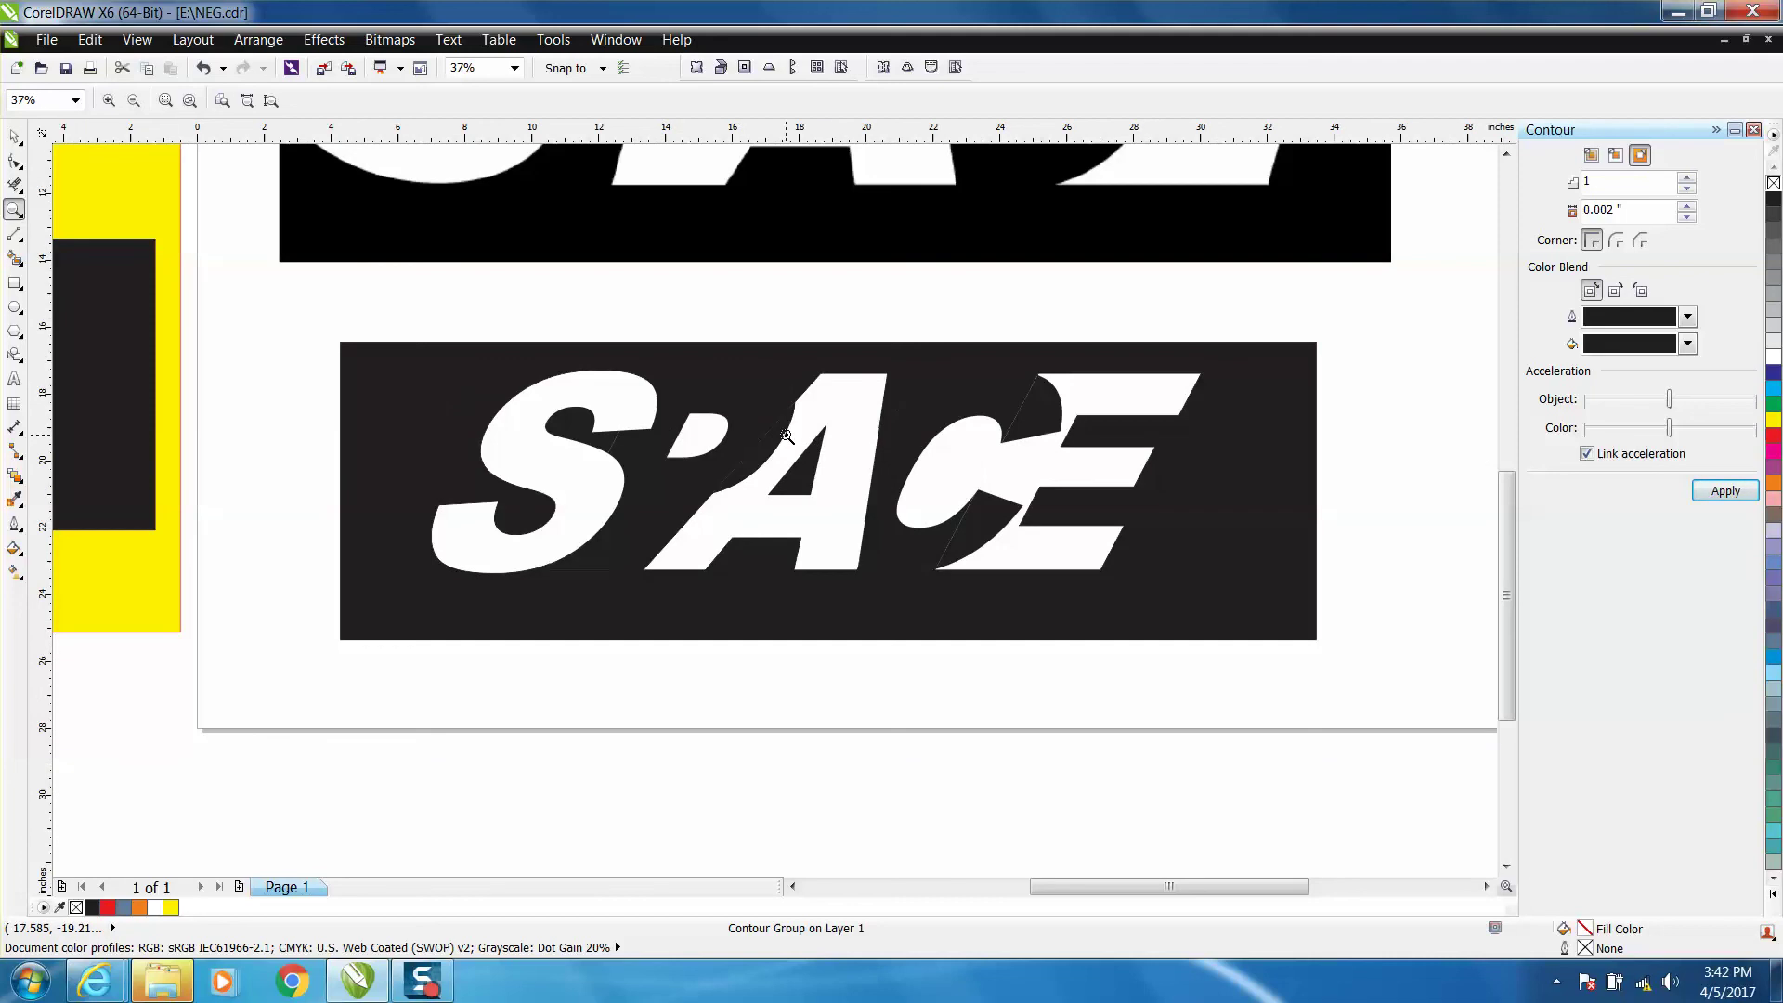